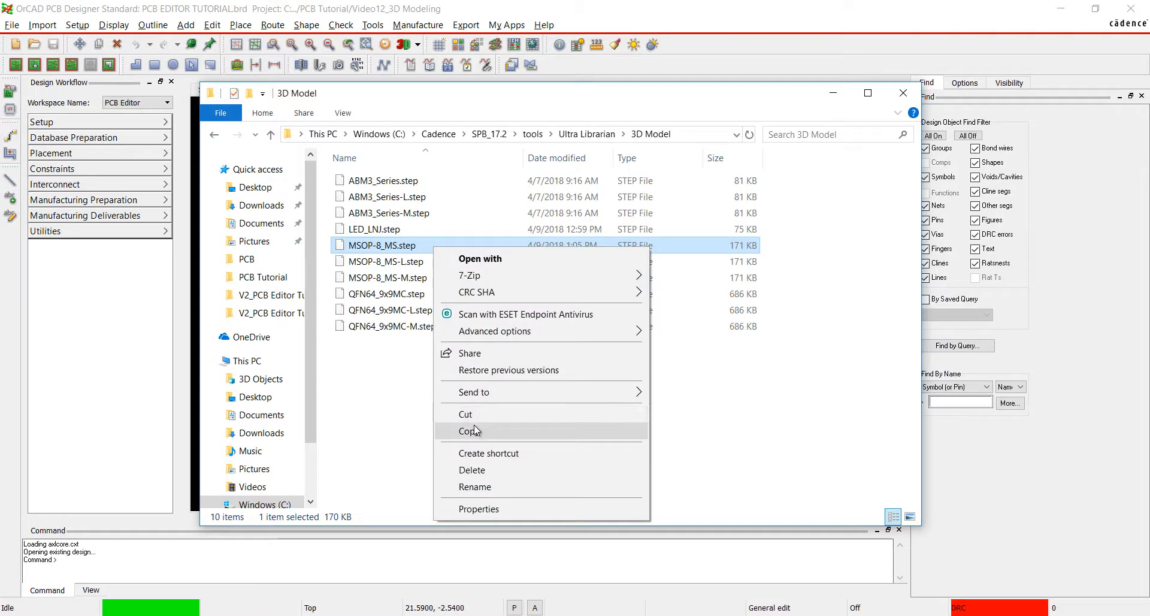
Copy MSOP-8_MS.step from the Ultra Librarian 3D Model folder into the share/local/pcb/step folder.
{"action": "left_click", "coordinate": [475, 431]}
{"action": "left_click", "coordinate": [414, 614]}
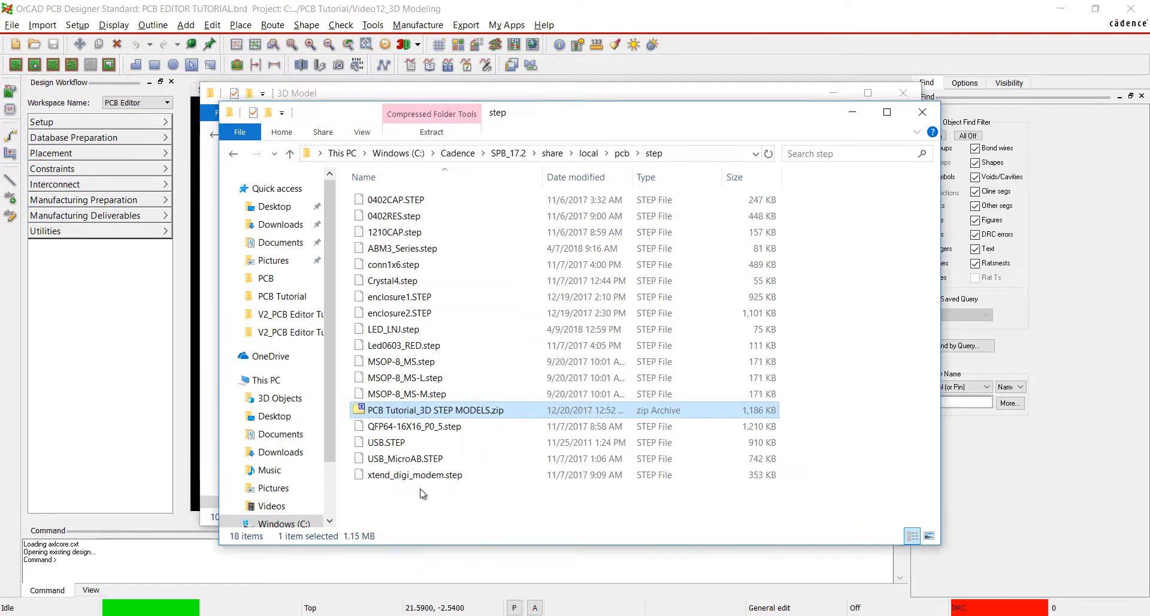
{"action": "left_click", "coordinate": [474, 316]}
{"action": "right_click", "coordinate": [474, 317]}
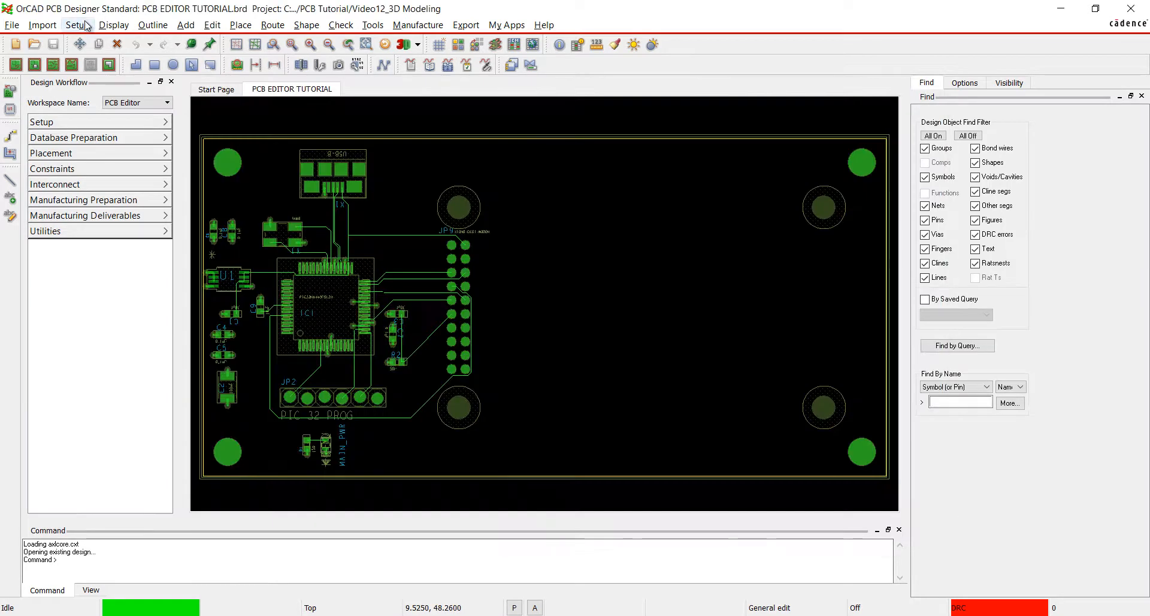
Open STEP Mapping for the board and check the configured STEP model path.
{"action": "left_click", "coordinate": [77, 25]}
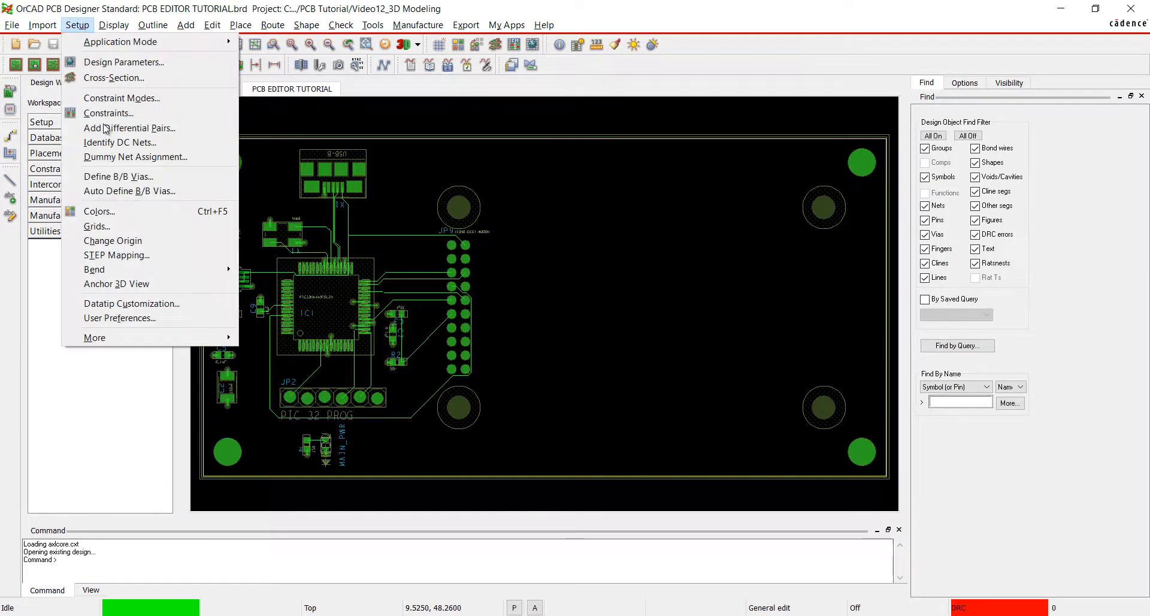
{"action": "left_click", "coordinate": [146, 256]}
{"action": "left_click", "coordinate": [179, 427]}
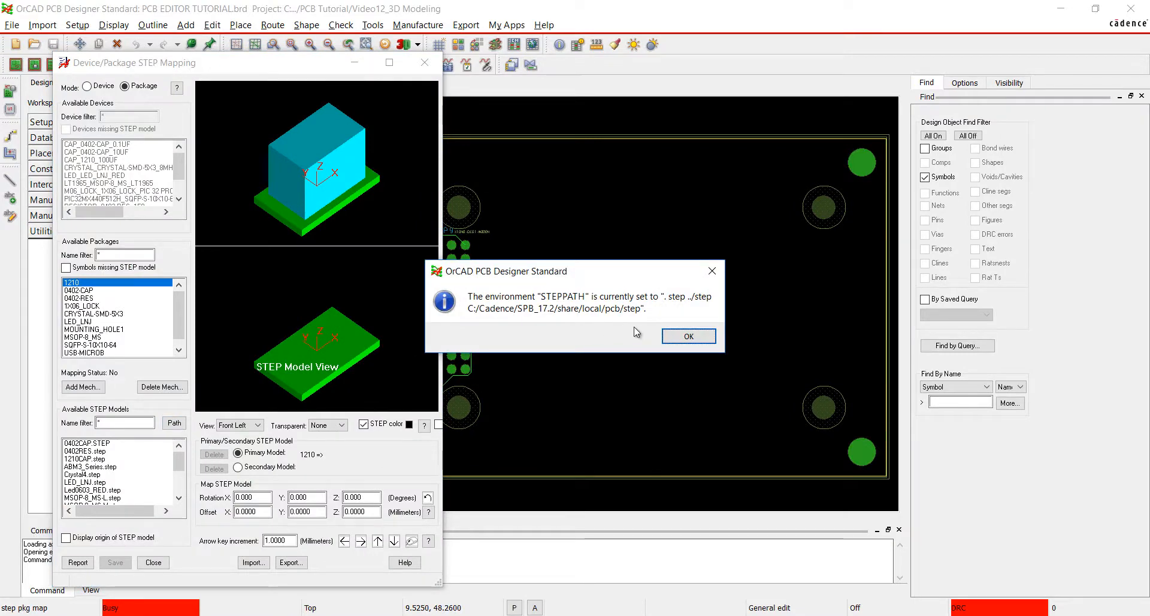
{"action": "left_click", "coordinate": [695, 336]}
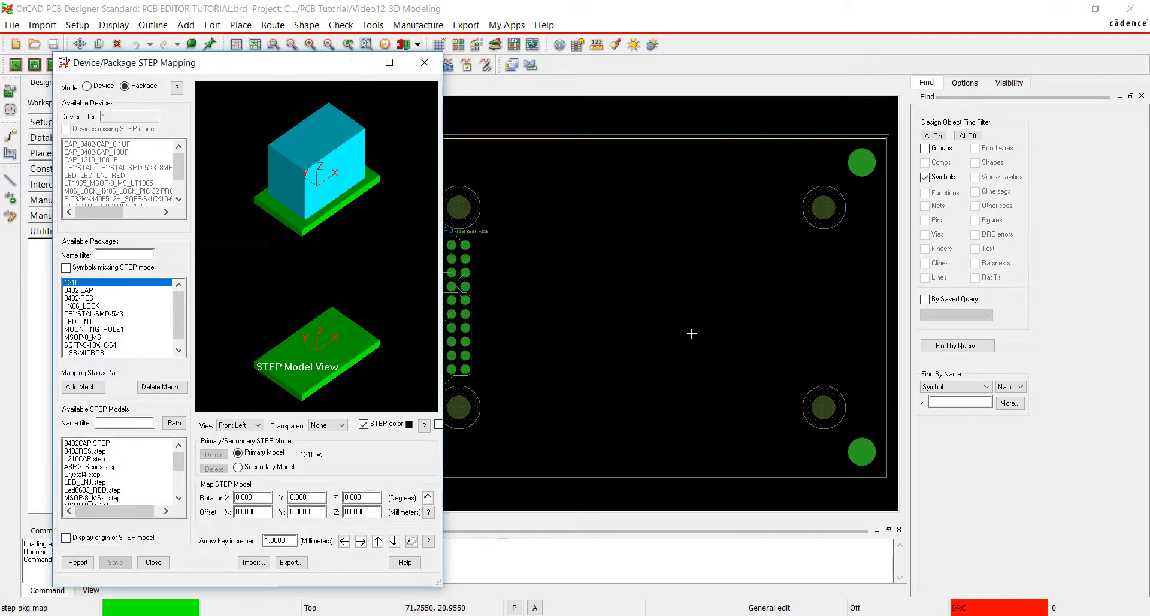
Map the 1210, 0402-CAP and 0402-RES packages to 1210CAP.step, 0402CAP.STEP and 0402RES.step, saving each mapping.
{"action": "left_click", "coordinate": [92, 468]}
{"action": "left_click", "coordinate": [115, 562]}
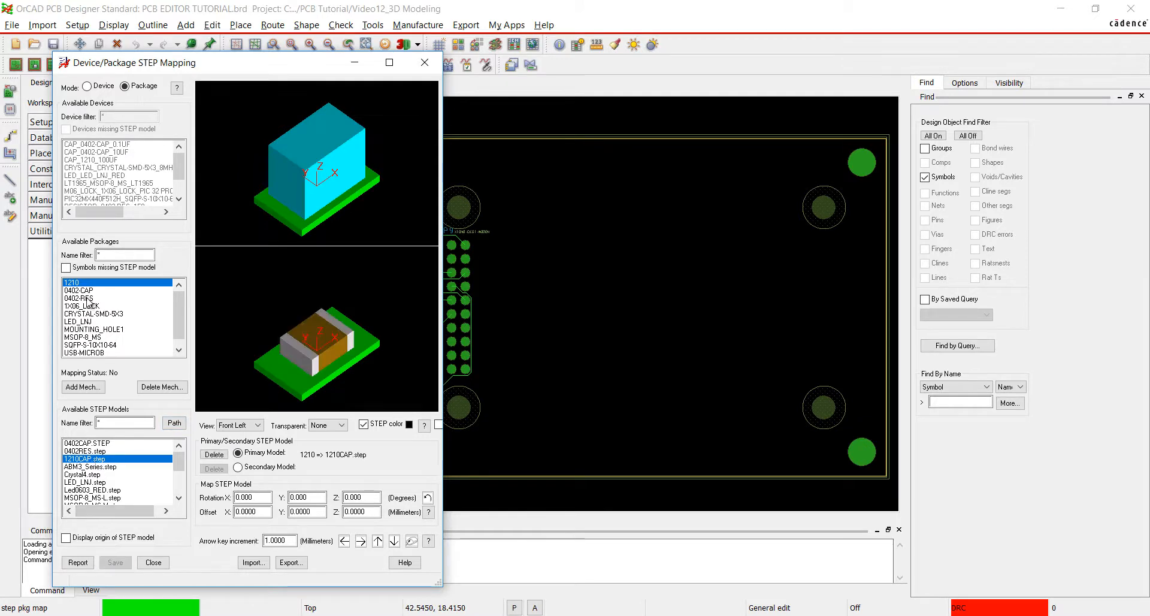
{"action": "left_click", "coordinate": [87, 450]}
{"action": "left_click", "coordinate": [115, 563]}
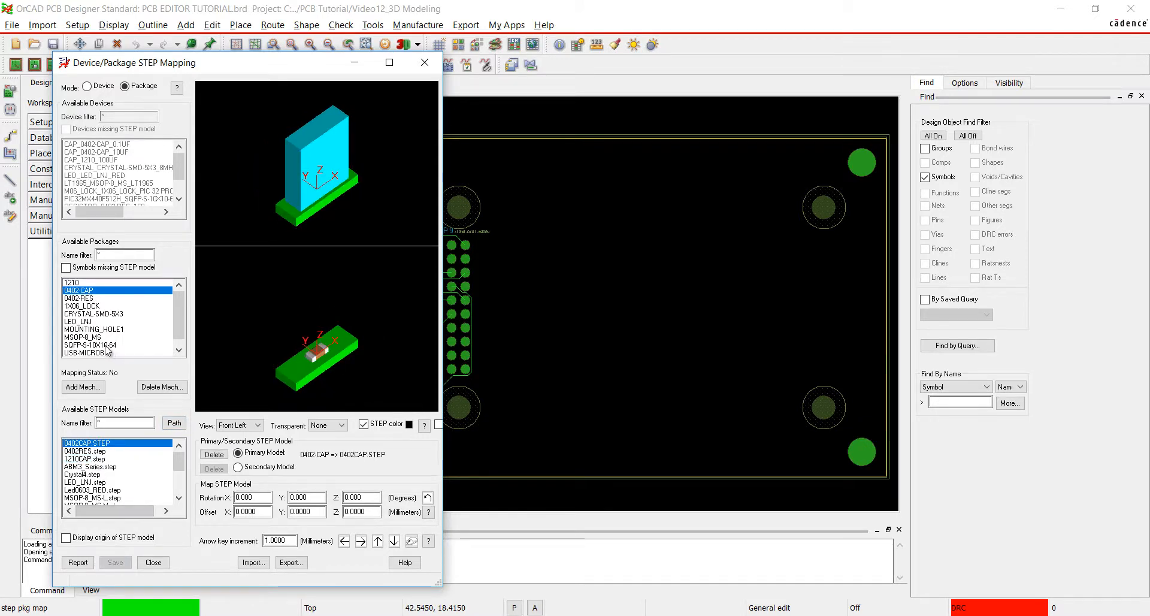
{"action": "left_click", "coordinate": [87, 451]}
{"action": "left_click", "coordinate": [115, 562]}
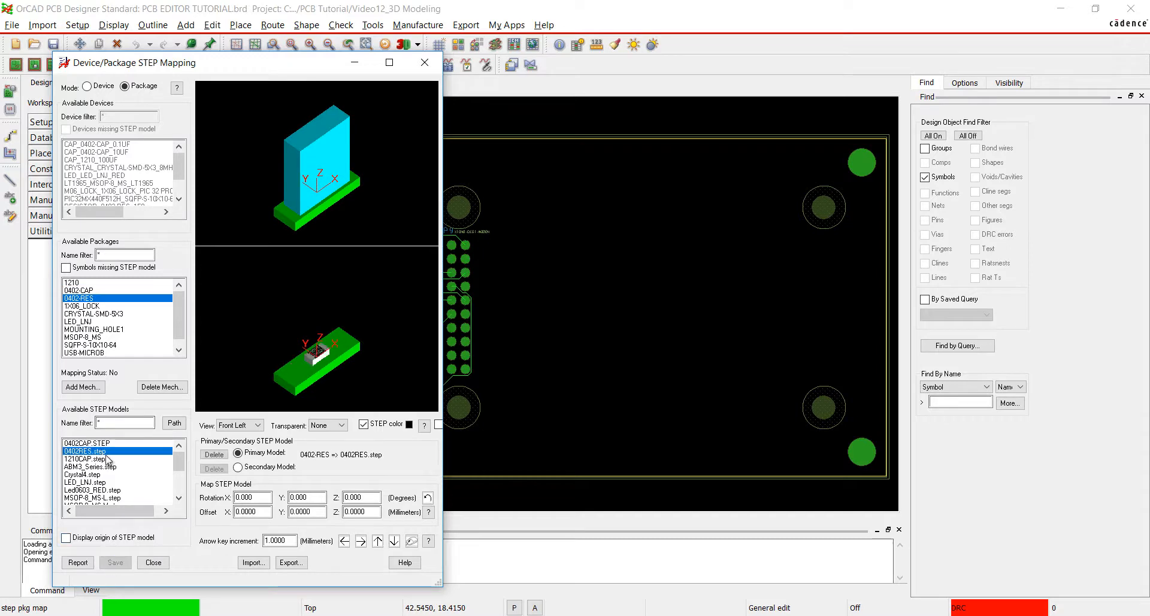
Map the 1X06_LOCK package to conn1x6.step and save the mapping.
{"action": "left_click", "coordinate": [93, 307]}
{"action": "left_click_drag", "start_coordinate": [179, 463], "coordinate": [179, 487]}
{"action": "left_click", "coordinate": [84, 475]}
{"action": "left_click", "coordinate": [115, 562]}
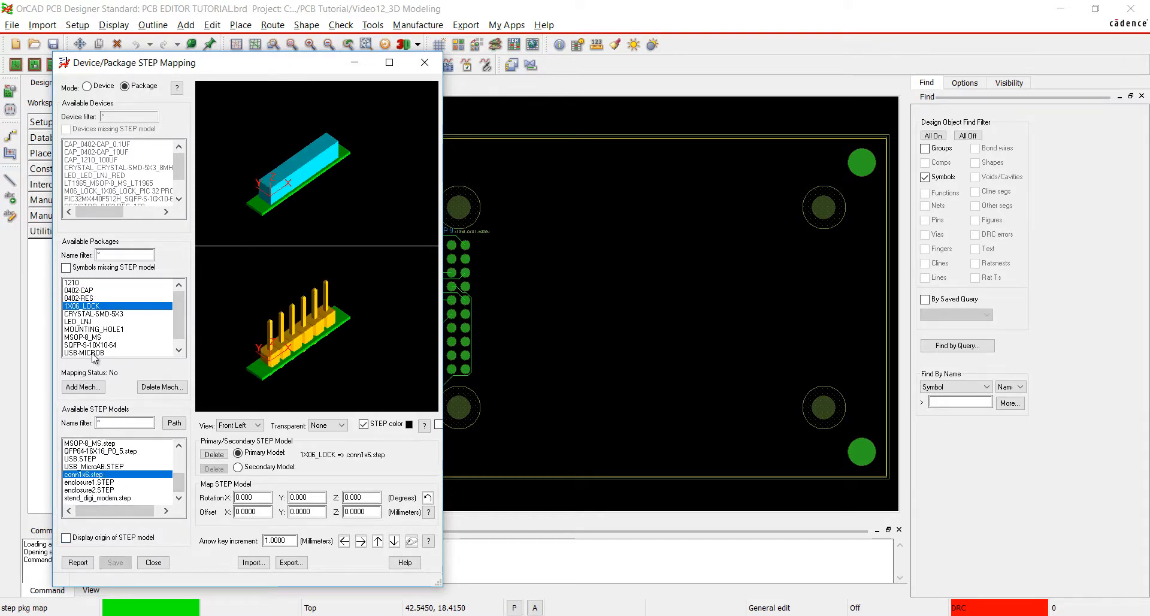
Map the CRYSTAL-SMD-5X3 package to Crystal4.step and save the mapping.
{"action": "left_click", "coordinate": [93, 313]}
{"action": "left_click_drag", "start_coordinate": [179, 482], "coordinate": [180, 457]}
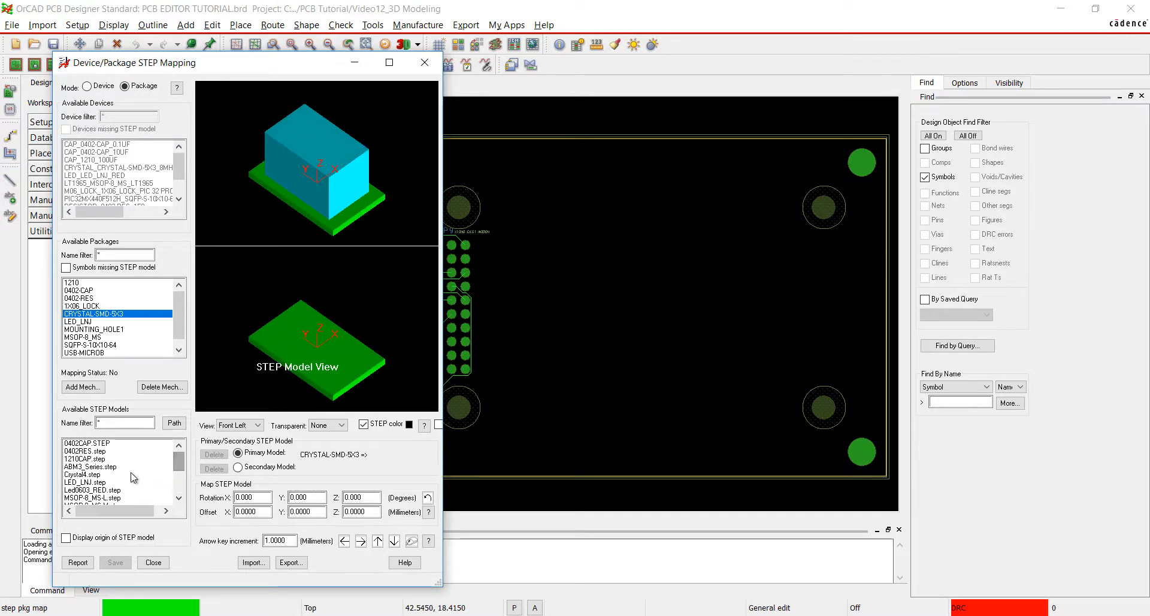
{"action": "left_click", "coordinate": [82, 474]}
{"action": "left_click", "coordinate": [115, 562]}
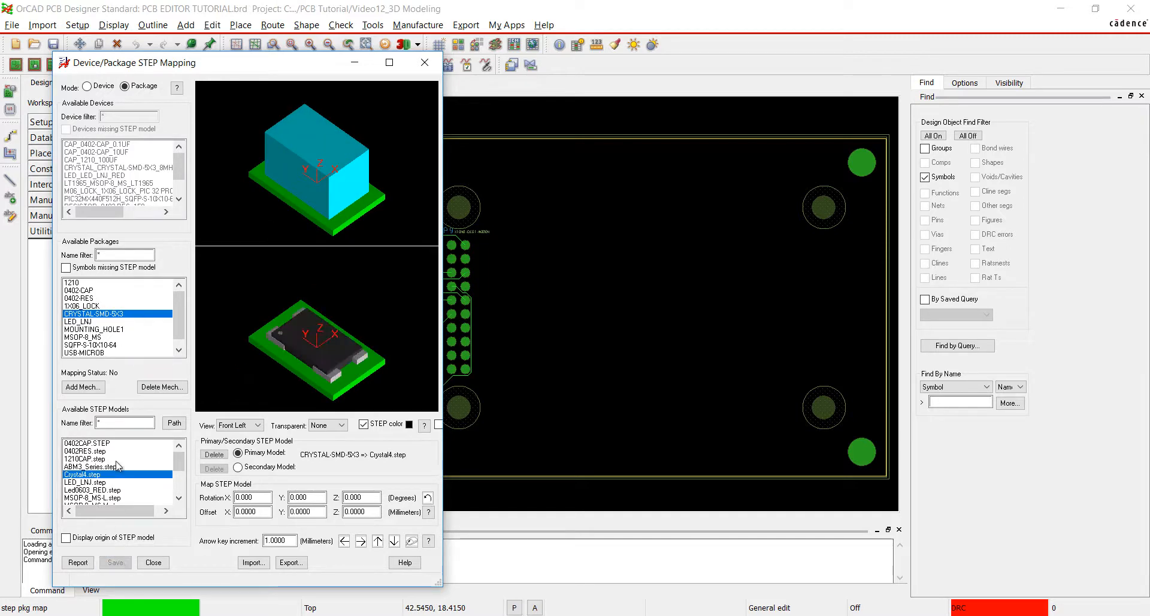
Save the STEP mapping of the LED_LNJ package and check the model assigned to MSOP-8_MS.
{"action": "left_click", "coordinate": [87, 320]}
{"action": "left_click", "coordinate": [118, 562]}
{"action": "left_click", "coordinate": [93, 337]}
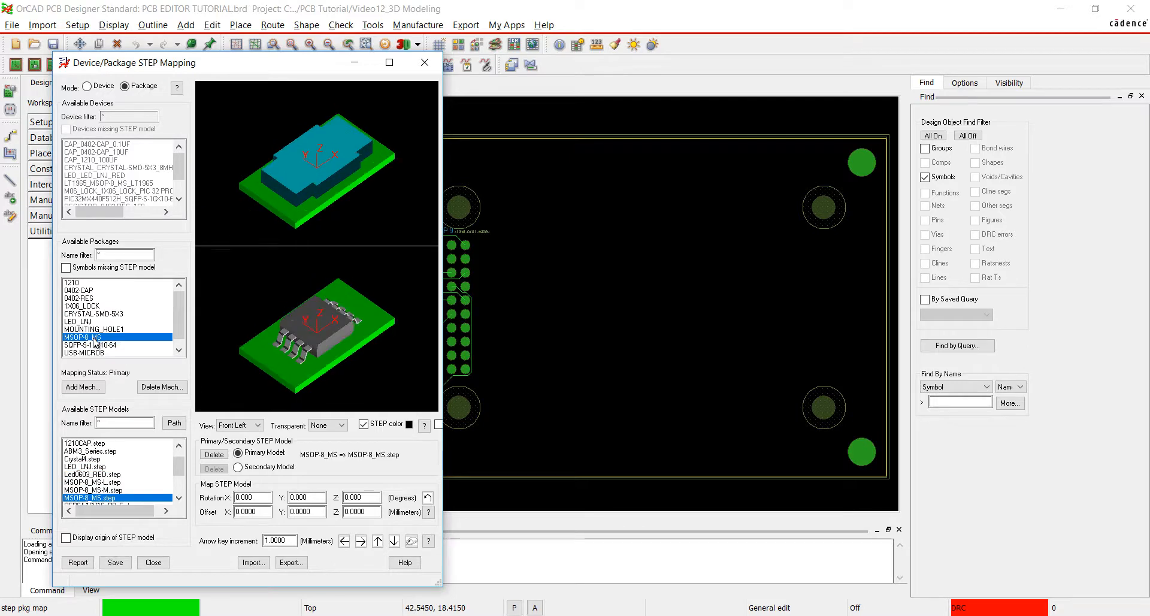
Map the SQFP-S-10X10-64 package to QFP64-16X16_P0_5.step and save the mapping.
{"action": "left_click", "coordinate": [108, 345]}
{"action": "left_click_drag", "start_coordinate": [180, 466], "coordinate": [180, 475]}
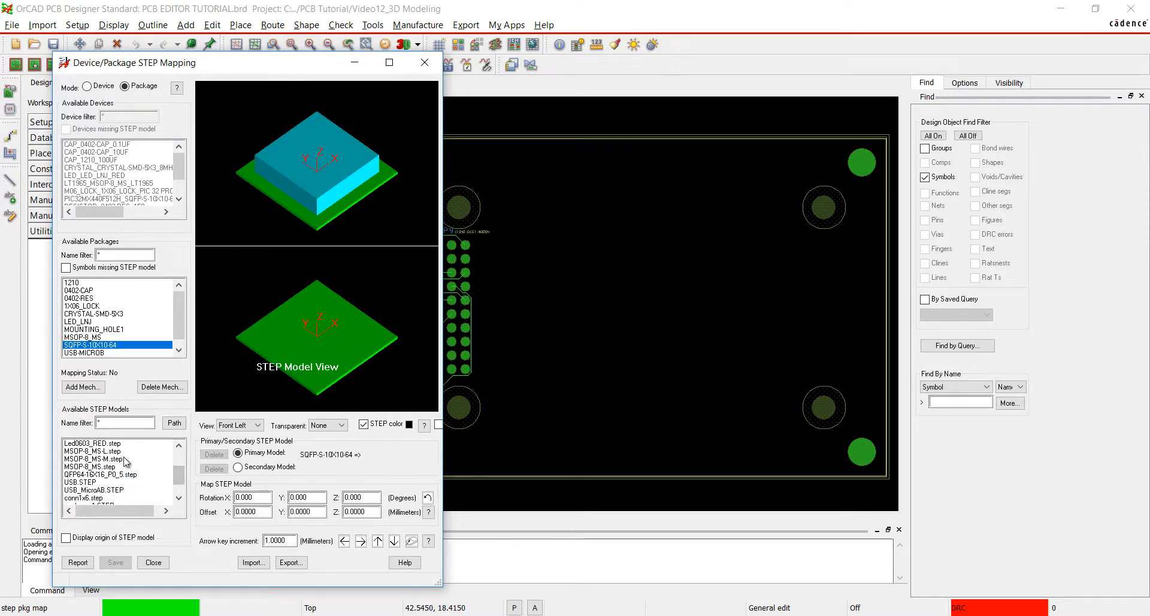
{"action": "left_click", "coordinate": [108, 474]}
{"action": "left_click", "coordinate": [115, 562]}
Map USB-MICROB to USB_MicroAB.STEP with offsets X -4, Y 3.5 and Z 2.25 mm, and save the mapping.
{"action": "left_click", "coordinate": [87, 353]}
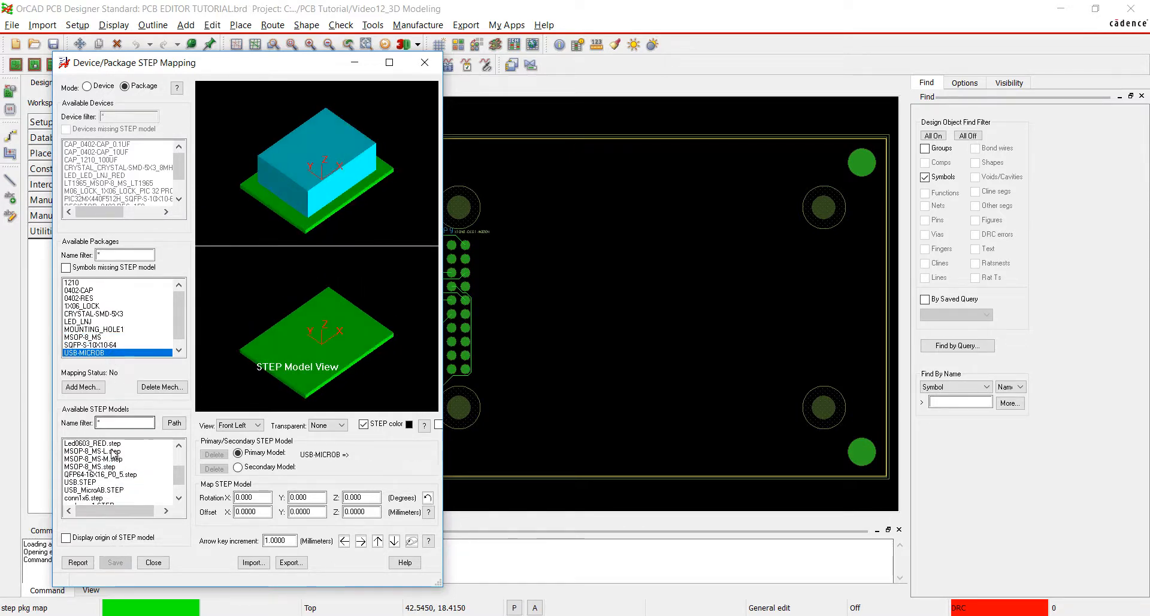
{"action": "left_click", "coordinate": [108, 490]}
{"action": "left_click_drag", "start_coordinate": [259, 513], "coordinate": [212, 519]}
{"action": "type", "text": "-4"}
{"action": "left_click_drag", "start_coordinate": [315, 514], "coordinate": [261, 514]}
{"action": "type", "text": "3.5"}
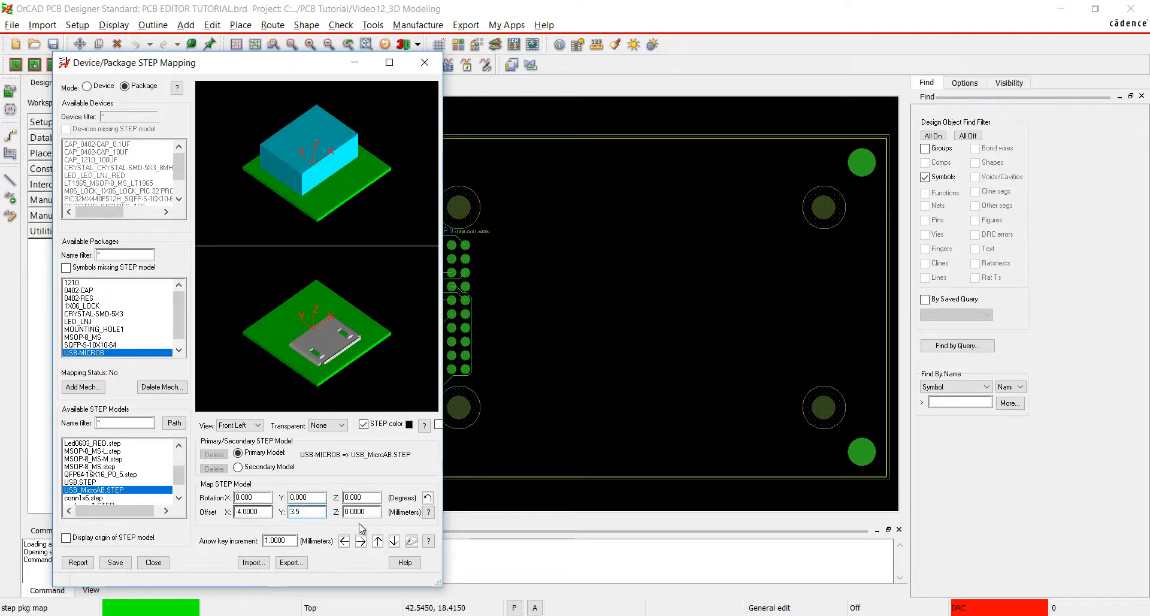
{"action": "key", "text": "Tab"}
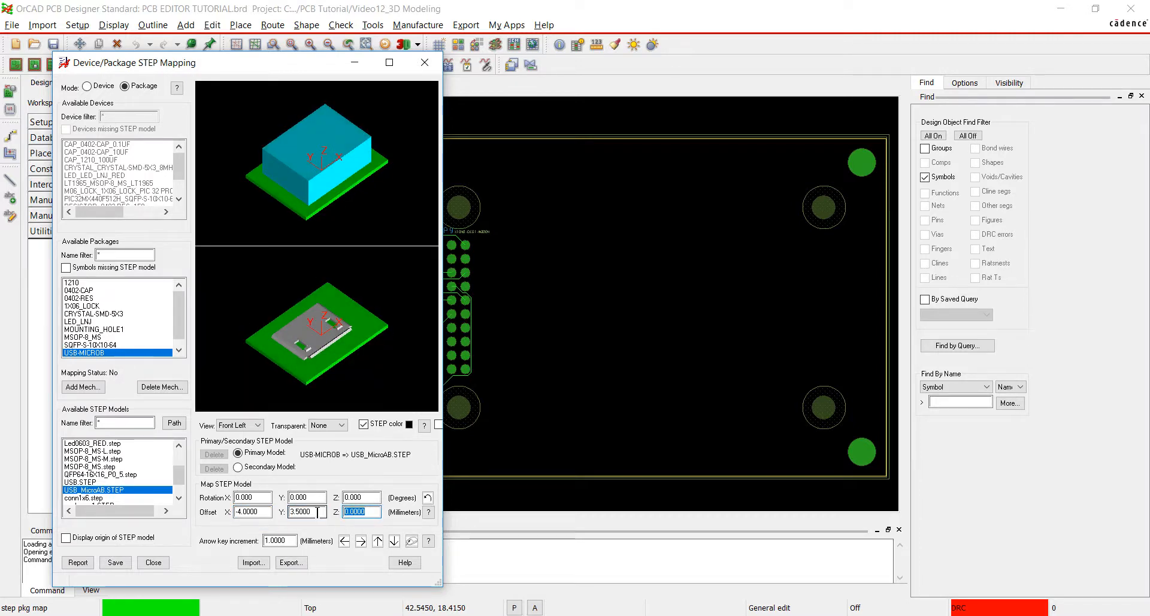
{"action": "type", "text": "2.25"}
{"action": "key", "text": "Tab"}
{"action": "left_click", "coordinate": [115, 562]}
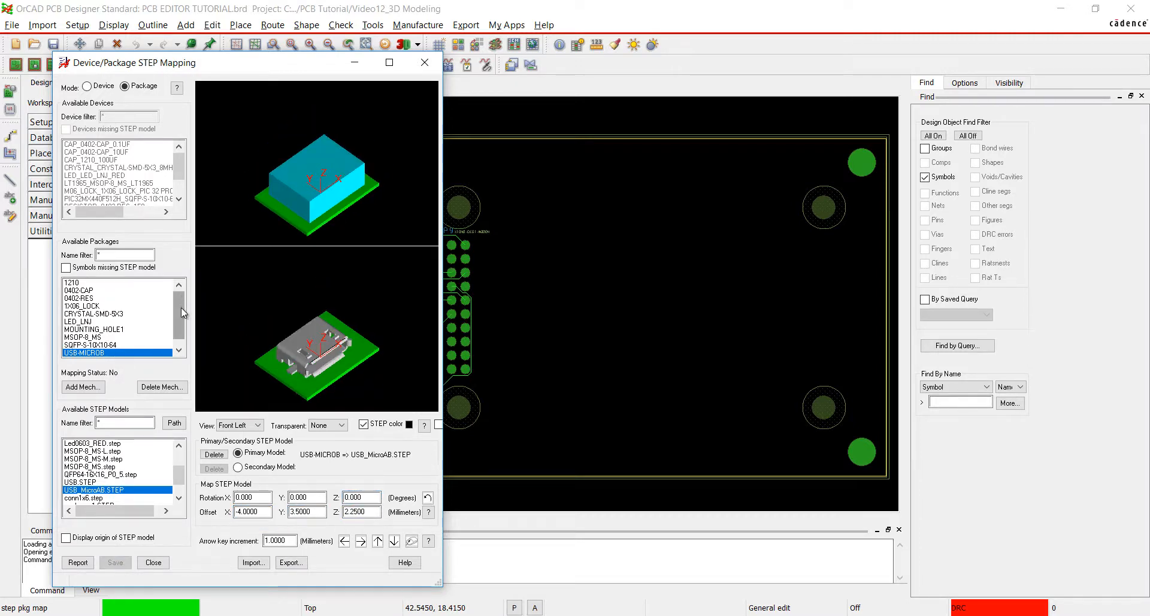
Map XTEND-DIGI-MODEM to xtend_digi_modem.step and rotate the model 90 degrees about X and 180 degrees about Y.
{"action": "scroll", "coordinate": [181, 308], "scroll_direction": "down", "scroll_amount": 1}
{"action": "left_click", "coordinate": [96, 352]}
{"action": "scroll", "coordinate": [113, 479], "scroll_direction": "down", "scroll_amount": 1}
{"action": "left_click", "coordinate": [114, 498]}
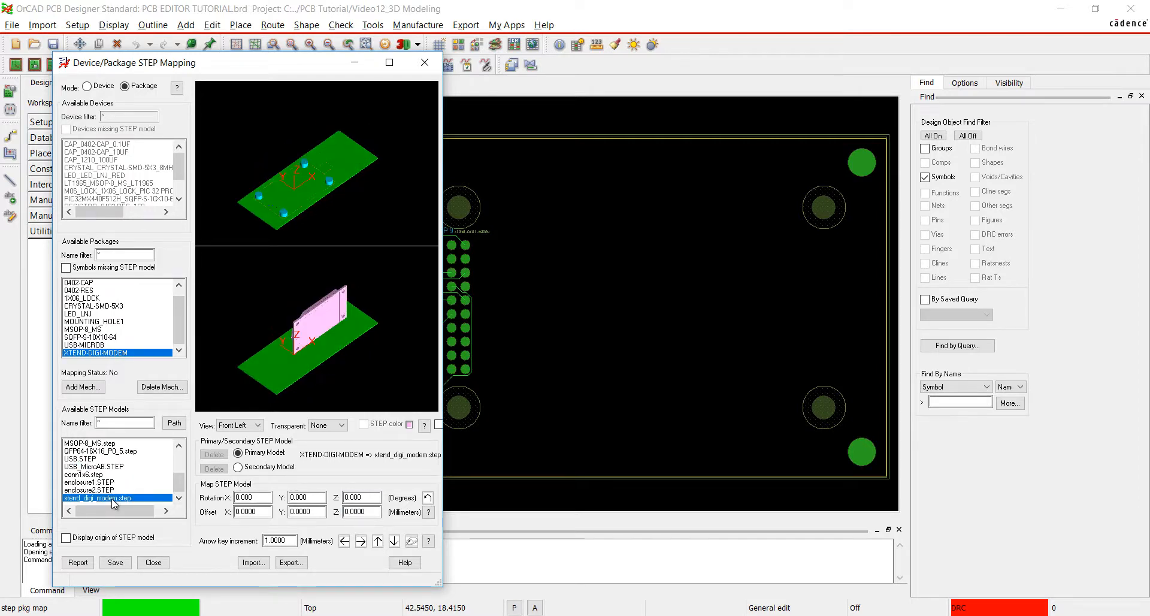
{"action": "double_click", "coordinate": [268, 497]}
{"action": "type", "text": "90"}
{"action": "key", "text": "Tab"}
{"action": "type", "text": "180"}
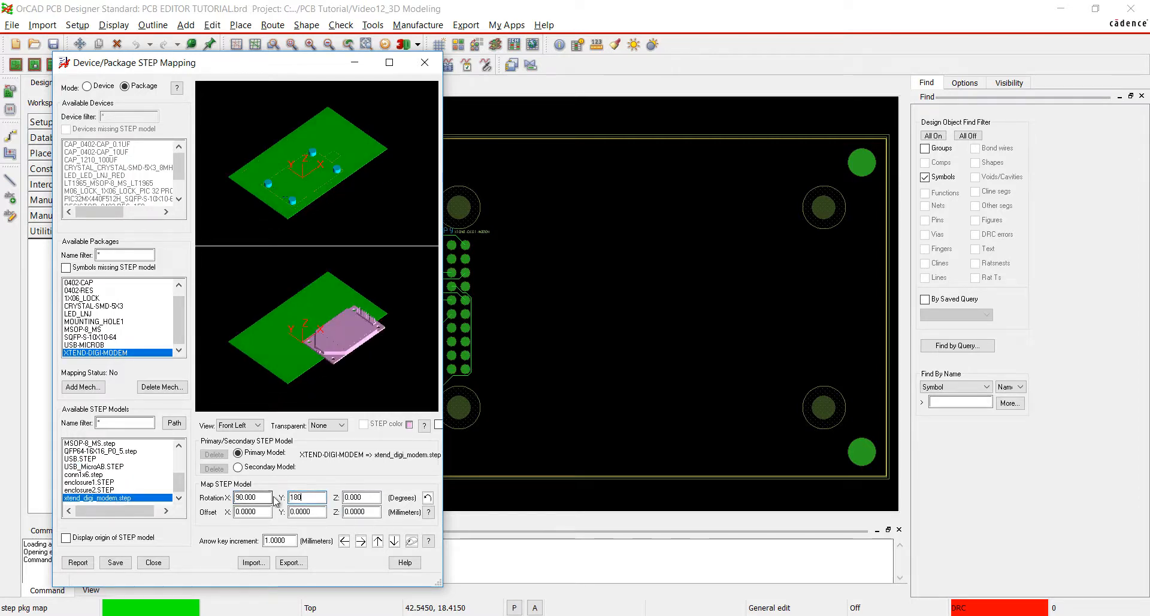
Offset the XTEND-DIGI-MODEM model by X 31, Y 18.4881 and Z 6 mm, and save the mapping.
{"action": "left_click_drag", "start_coordinate": [262, 512], "coordinate": [230, 520]}
{"action": "type", "text": "31"}
{"action": "key", "text": "Tab"}
{"action": "type", "text": "18.4881"}
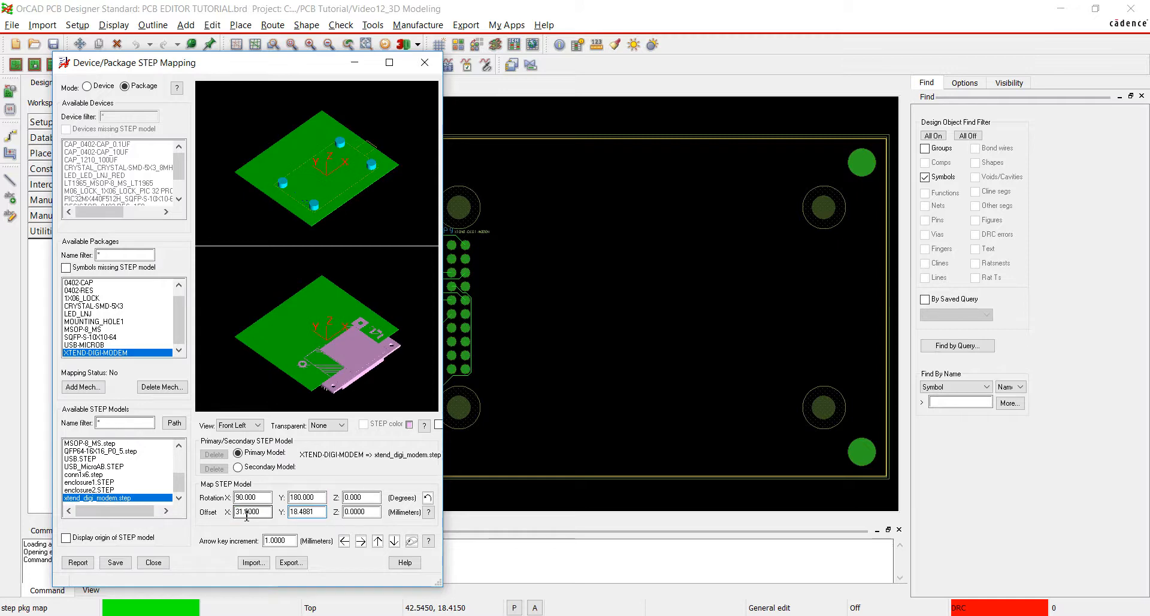
{"action": "key", "text": "Tab"}
{"action": "type", "text": "6"}
{"action": "left_click", "coordinate": [371, 499]}
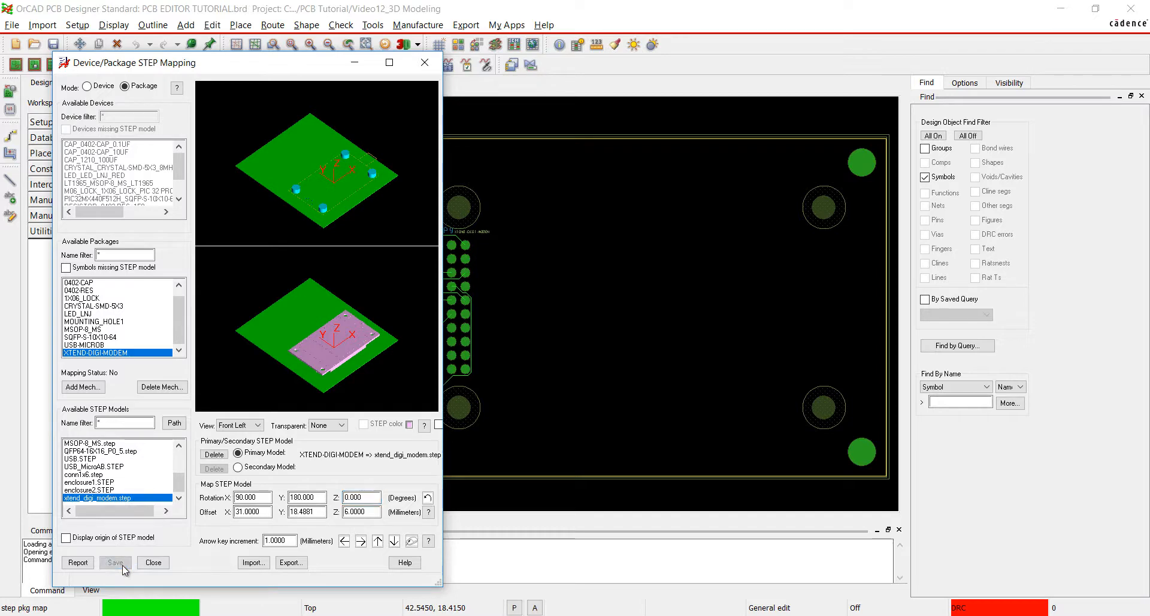
Add a mechanical symbol named STEP3D_MECH_MECHANICAL_USB.
{"action": "left_click", "coordinate": [84, 387]}
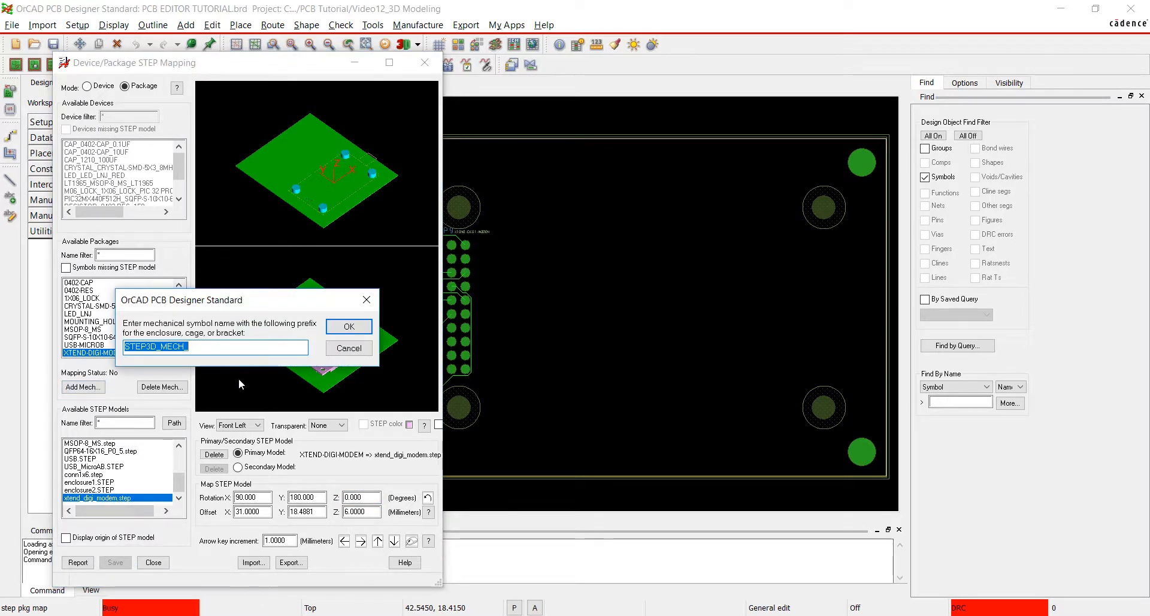
{"action": "type", "text": "MECHANICAL_USB"}
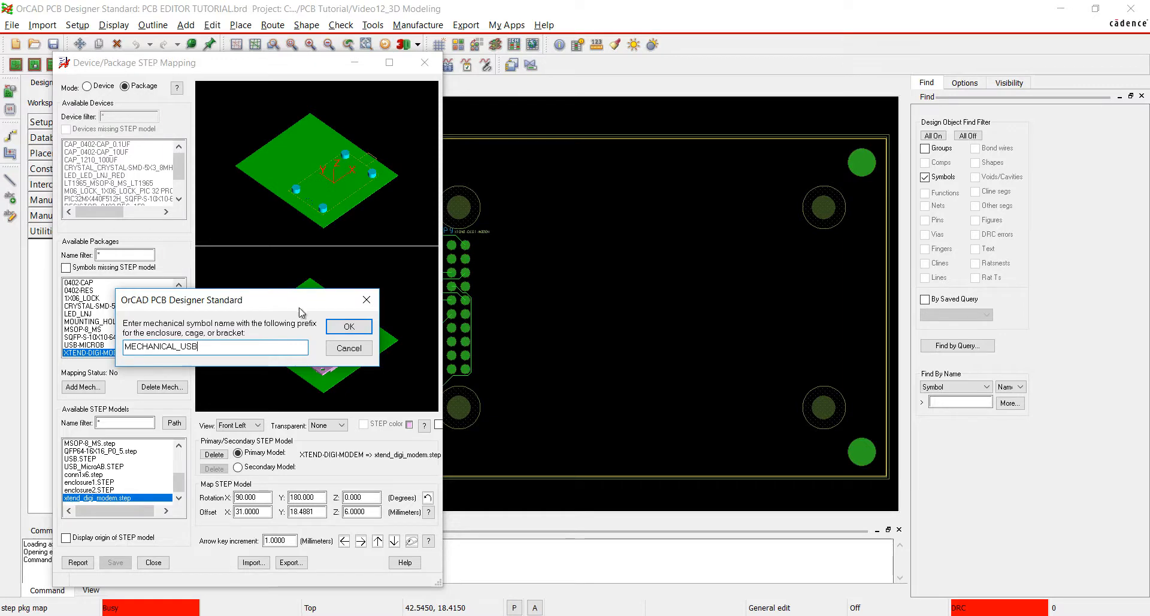
{"action": "left_click", "coordinate": [343, 327]}
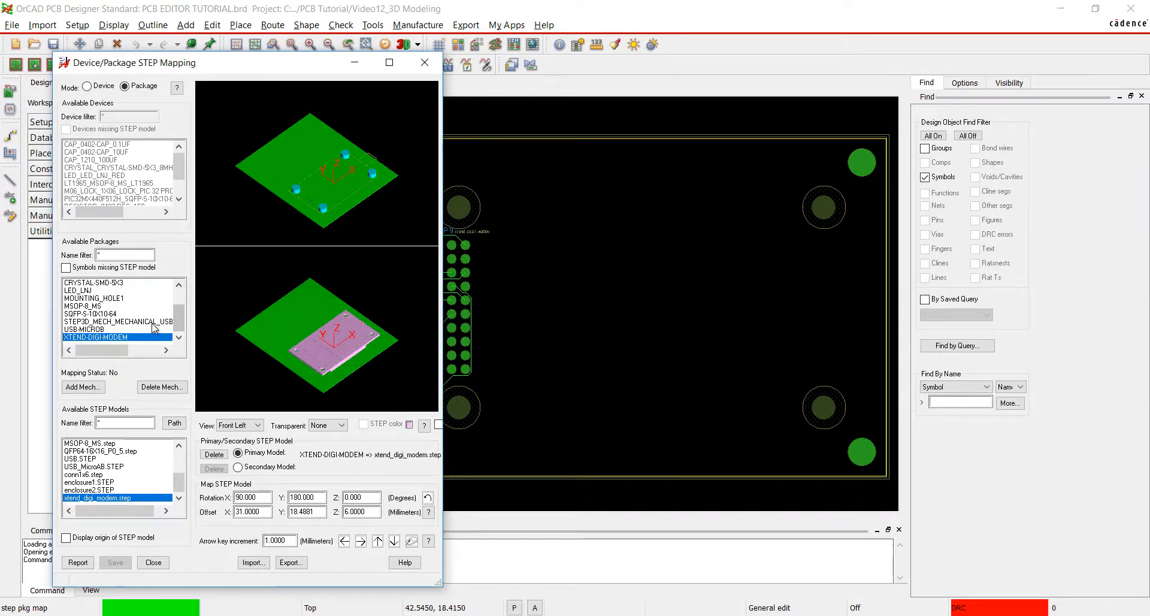
Map STEP3D_MECH_MECHANICAL_USB to USB.STEP and rotate the model 90 degrees about both X and Y.
{"action": "left_click", "coordinate": [120, 322]}
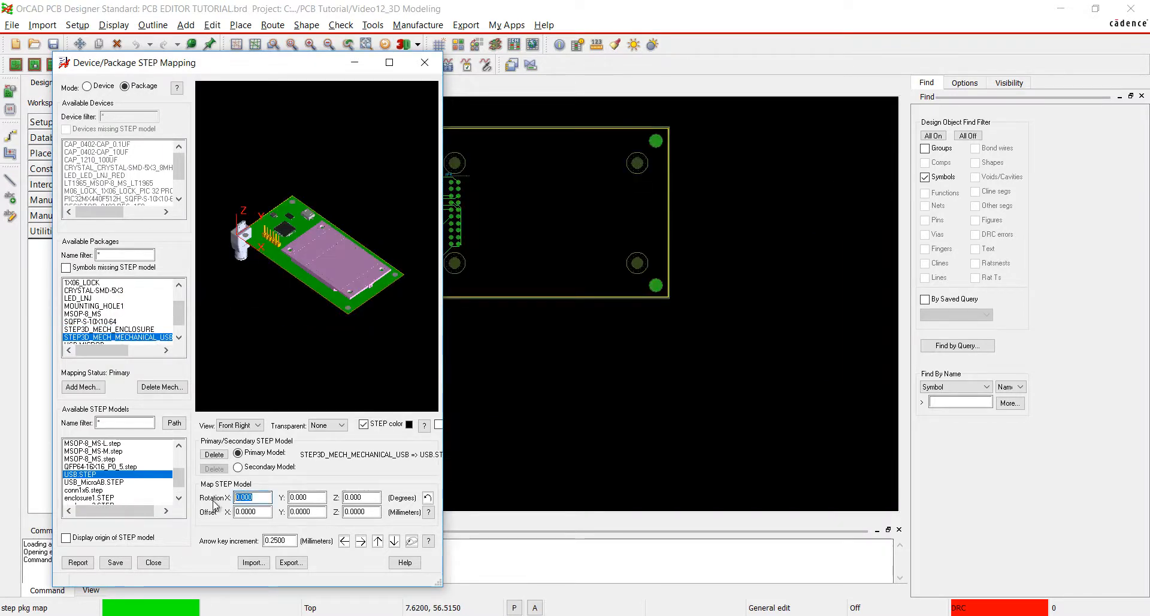
{"action": "left_click_drag", "start_coordinate": [312, 503], "coordinate": [258, 499]}
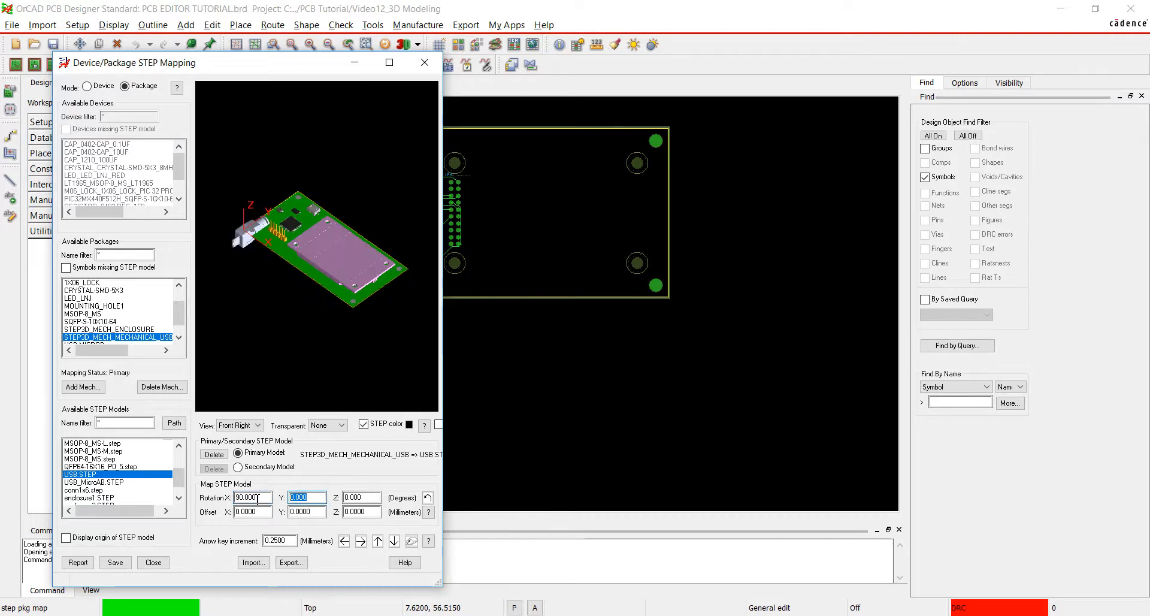
{"action": "type", "text": "90"}
Set the mechanical USB model's offsets to X 20.25, Y 58.75 and Z 5.25 mm.
{"action": "left_click", "coordinate": [261, 516]}
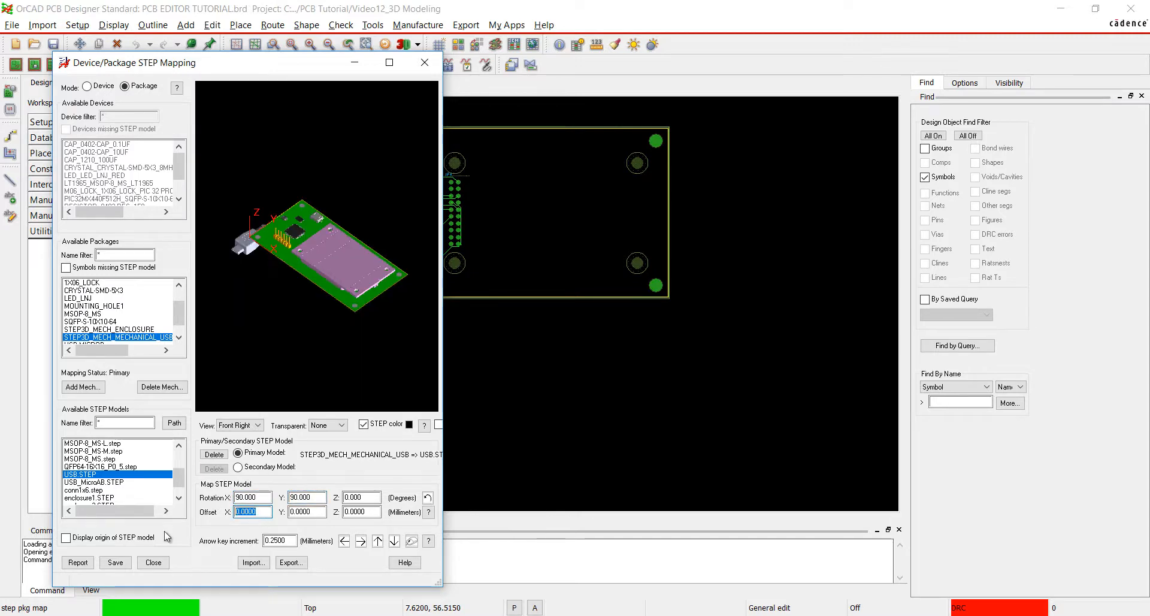
{"action": "type", "text": "20.25"}
{"action": "key", "text": "Tab"}
{"action": "type", "text": "58.75"}
{"action": "key", "text": "Tab"}
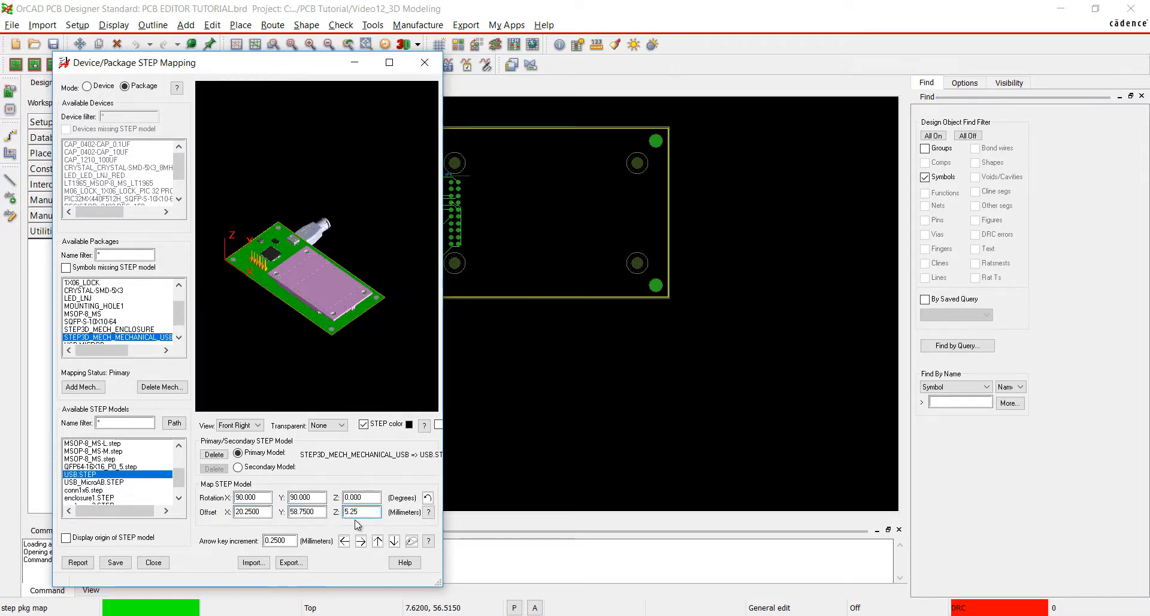
{"action": "key", "text": "Tab"}
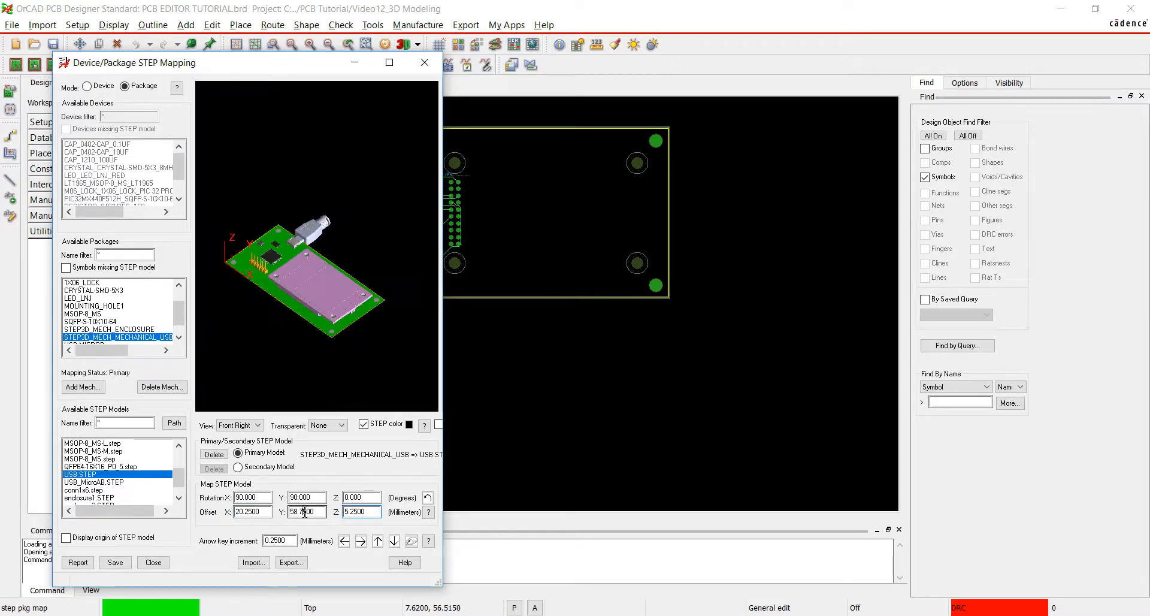
In the top view, nudge the USB plug model in 0.25 mm increments to an X offset of 19.5 mm.
{"action": "left_click", "coordinate": [257, 426]}
{"action": "left_click", "coordinate": [246, 467]}
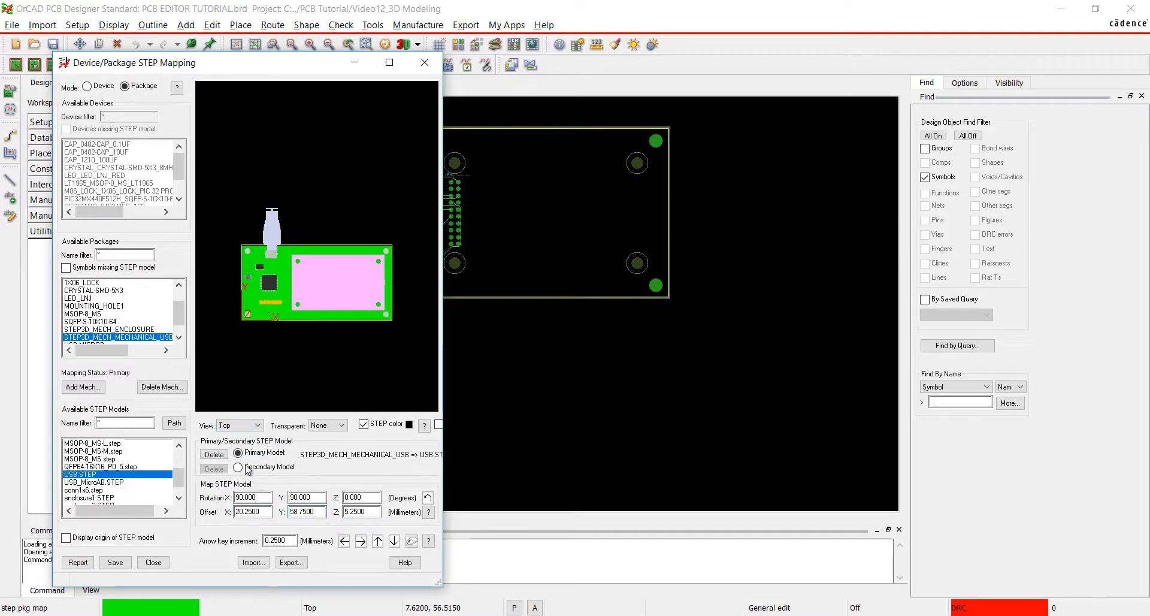
{"action": "left_click", "coordinate": [344, 541]}
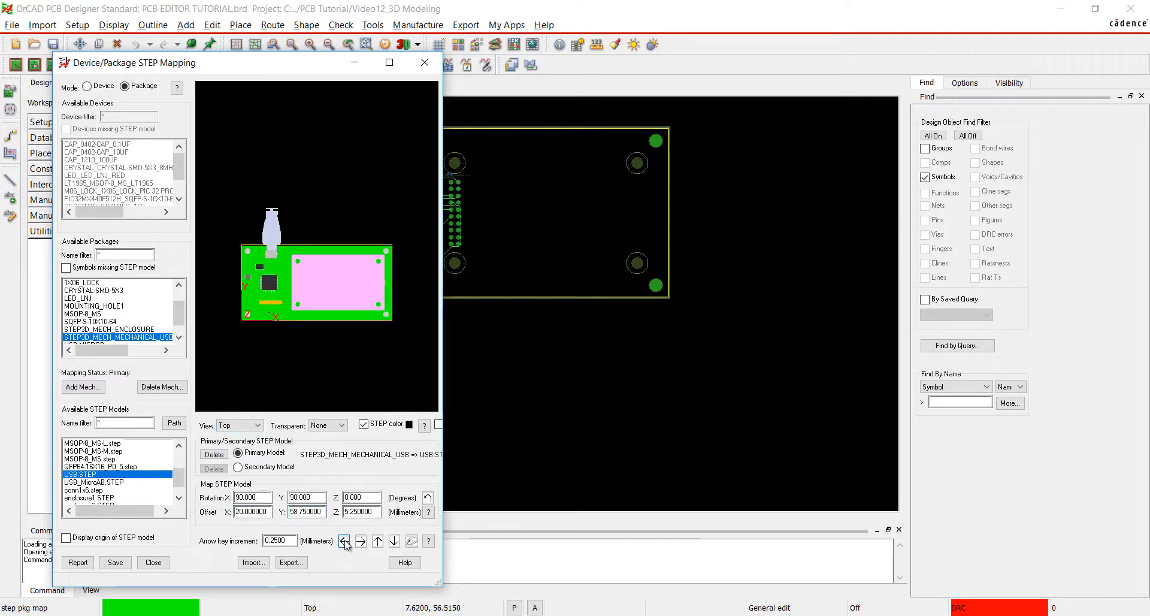
{"action": "left_click", "coordinate": [345, 541]}
{"action": "left_click", "coordinate": [344, 541]}
In the right side view, nudge the USB plug model up to a Z offset of 5.5 mm and save the mapping.
{"action": "left_click", "coordinate": [239, 425]}
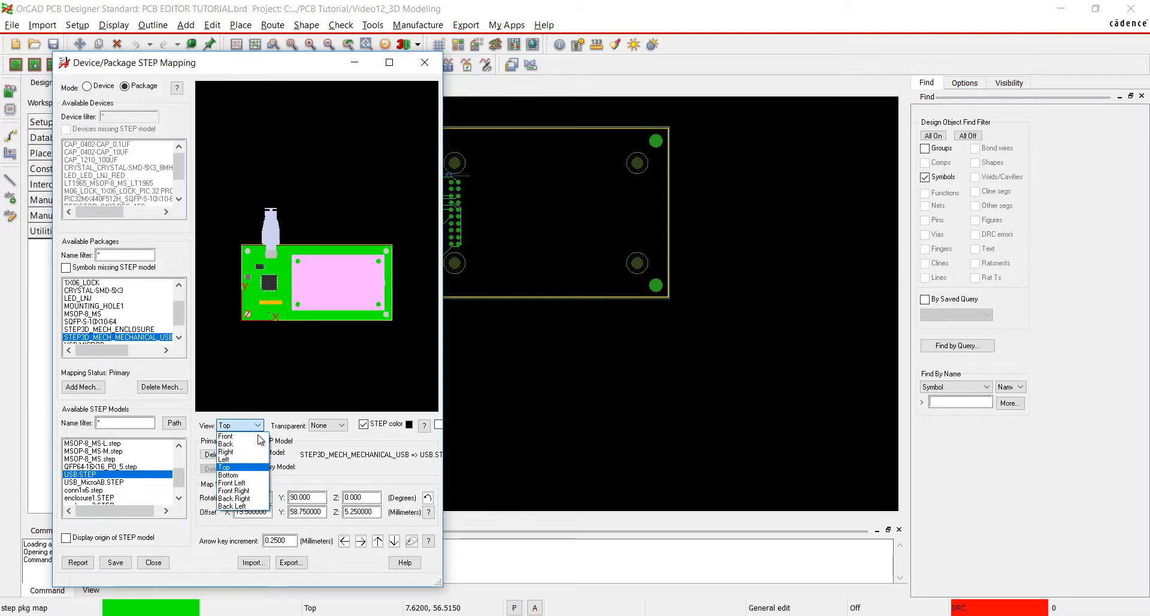
{"action": "left_click", "coordinate": [236, 459]}
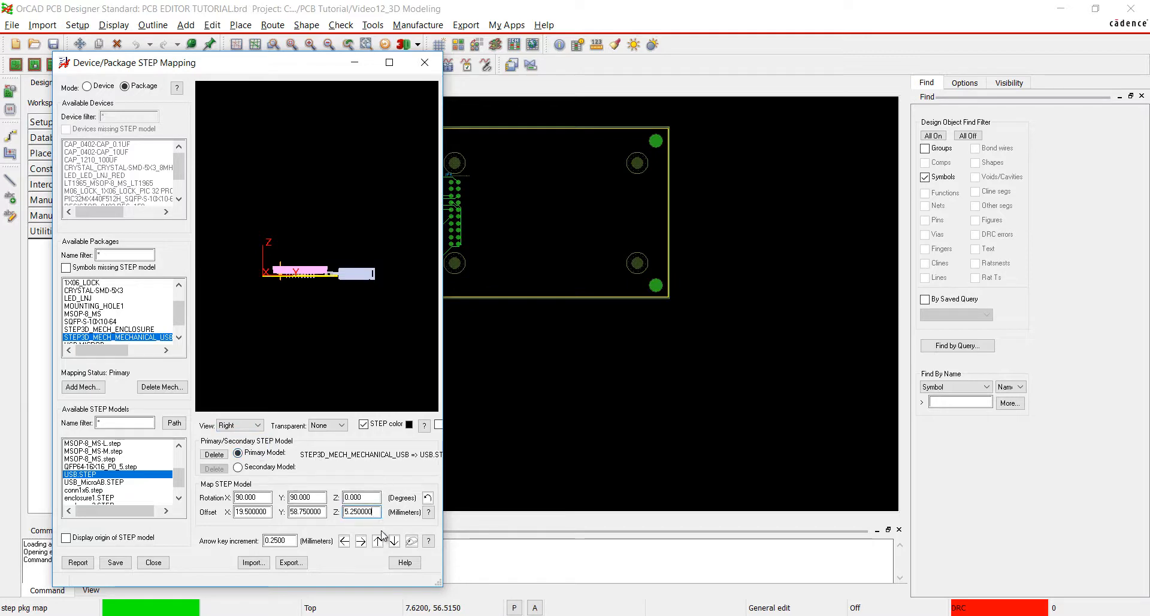
{"action": "left_click", "coordinate": [378, 541]}
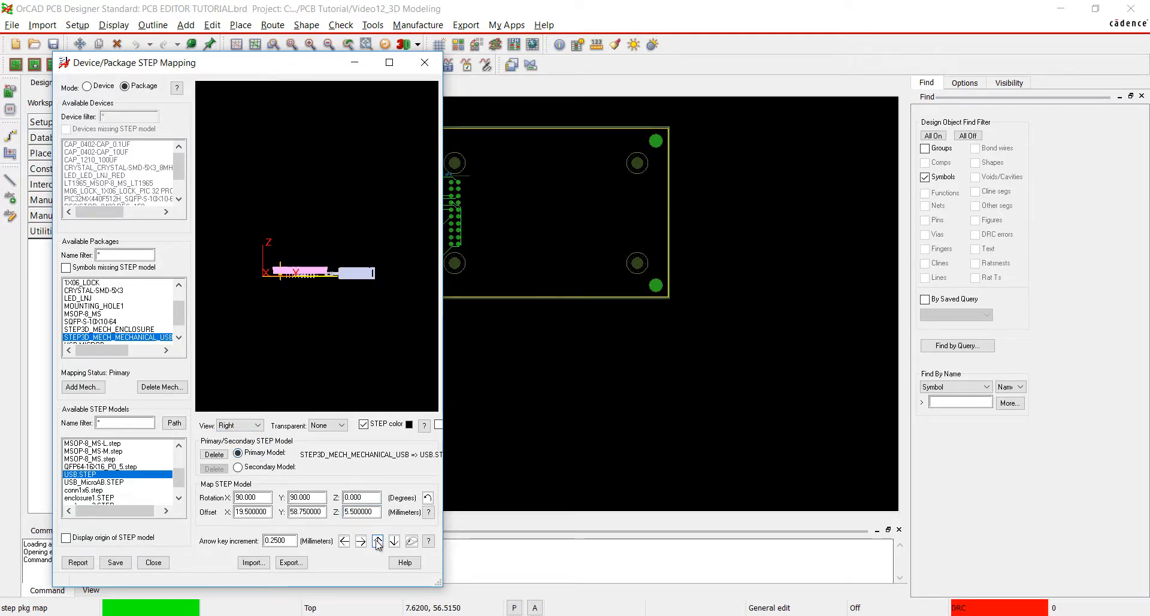
{"action": "left_click", "coordinate": [115, 562]}
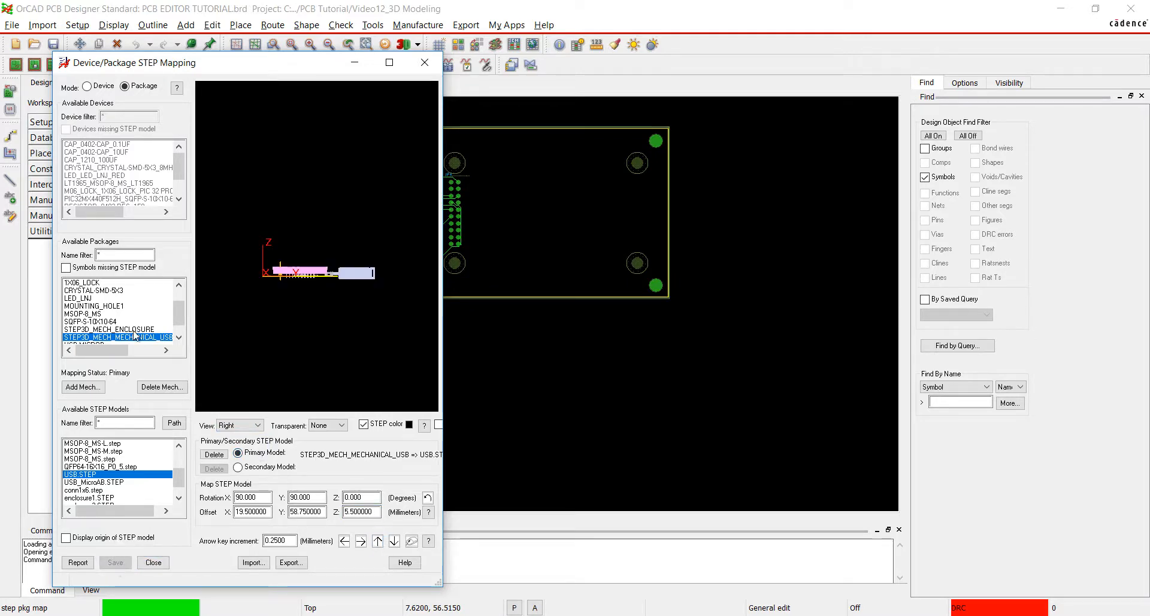
Map STEP3D_MECH_ENCLOSURE to enclosure1.STEP and rotate the model 90 degrees about X.
{"action": "left_click", "coordinate": [137, 330]}
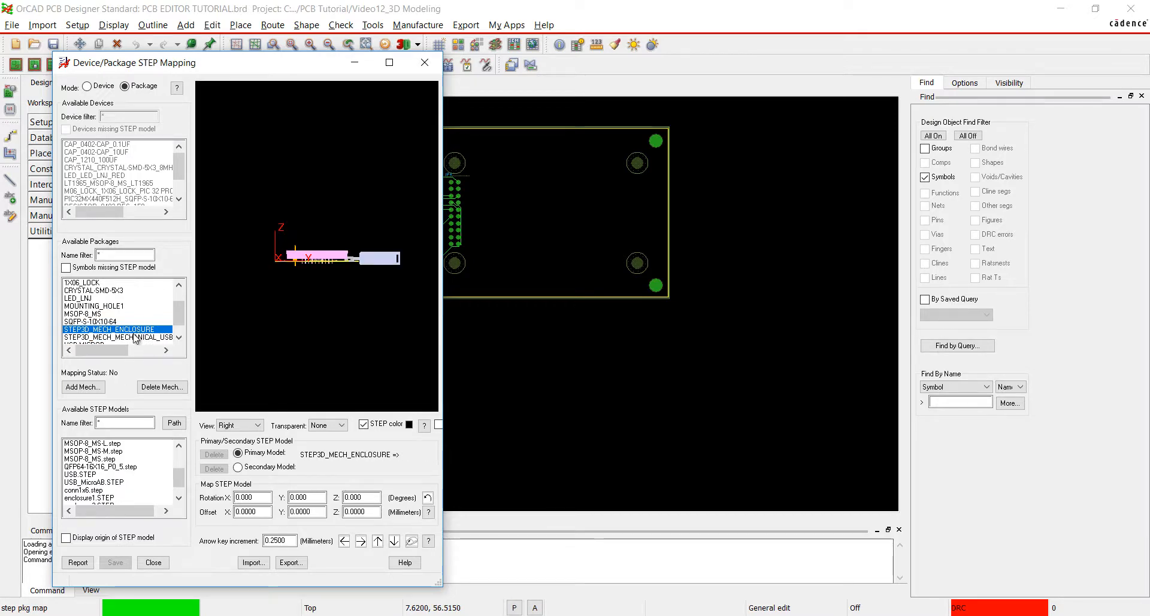
{"action": "left_click", "coordinate": [108, 498]}
{"action": "double_click", "coordinate": [256, 497]}
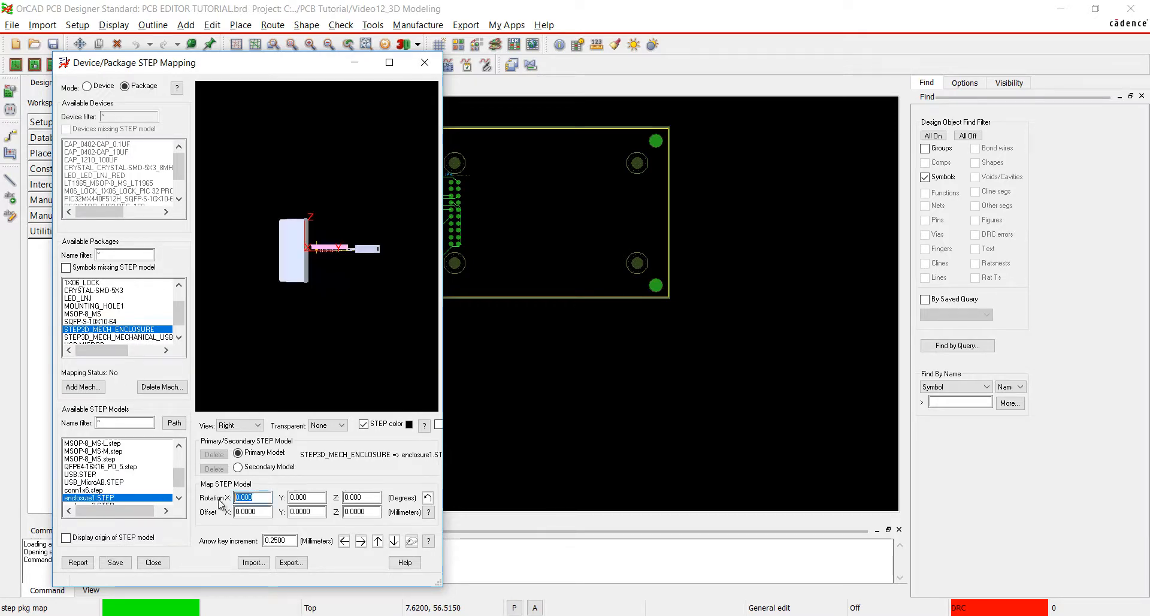
{"action": "type", "text": "90"}
Set the enclosure model's offsets to X 50.5, Y 25 and Z 4 mm, save the mapping and close the STEP mapping dialog.
{"action": "left_click", "coordinate": [266, 513]}
{"action": "double_click", "coordinate": [267, 512]}
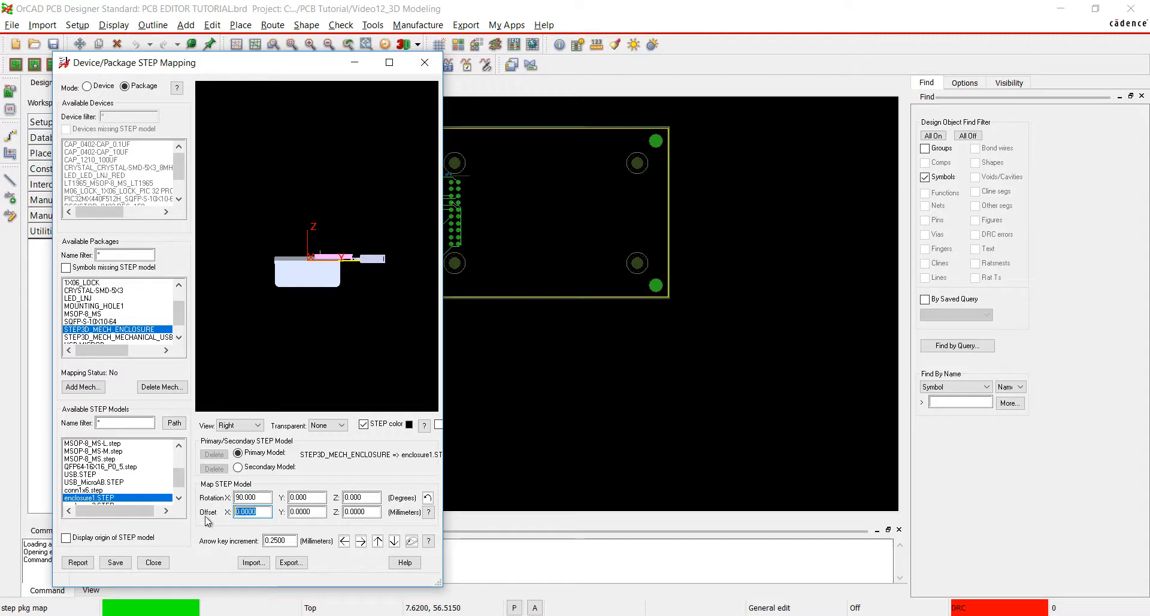
{"action": "type", "text": "50.5"}
{"action": "double_click", "coordinate": [305, 511]}
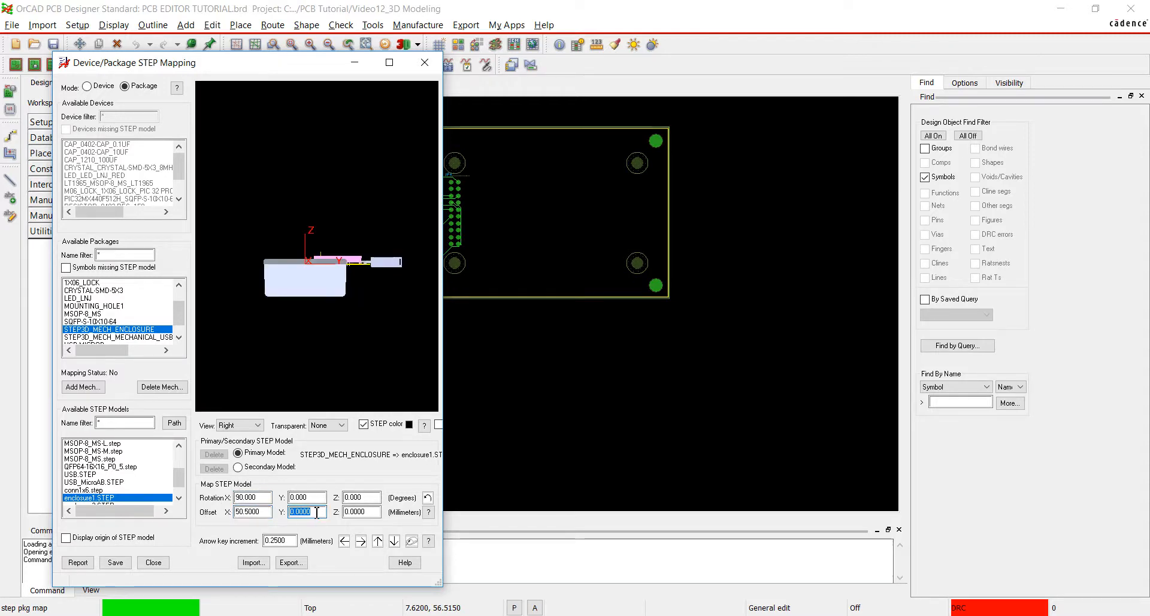
{"action": "type", "text": "25"}
{"action": "double_click", "coordinate": [354, 512]}
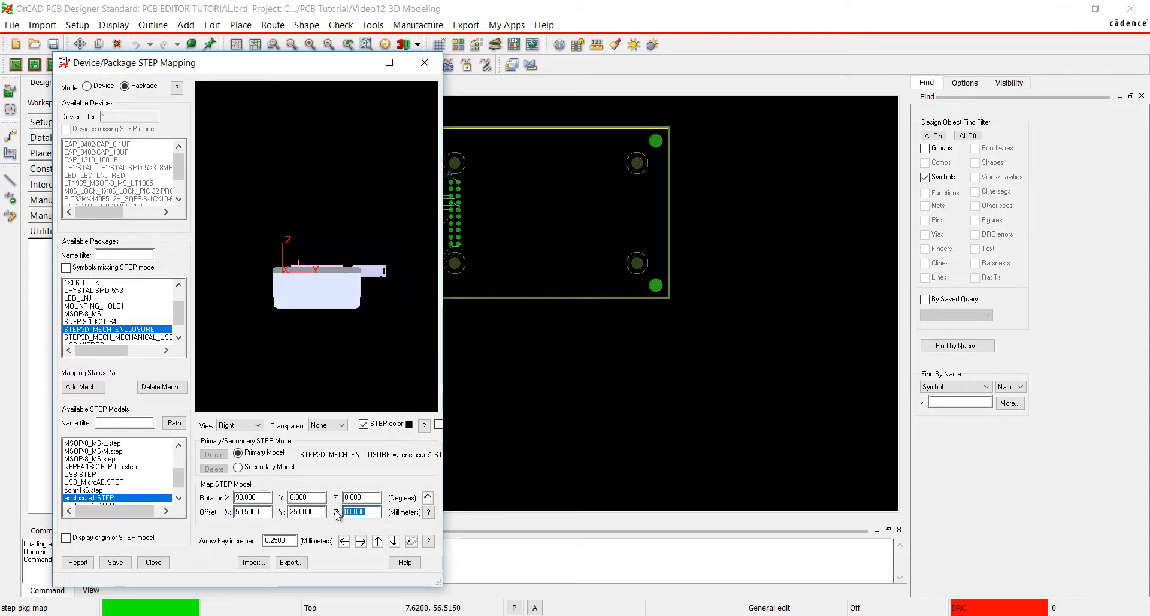
{"action": "type", "text": "4"}
{"action": "left_click", "coordinate": [378, 499]}
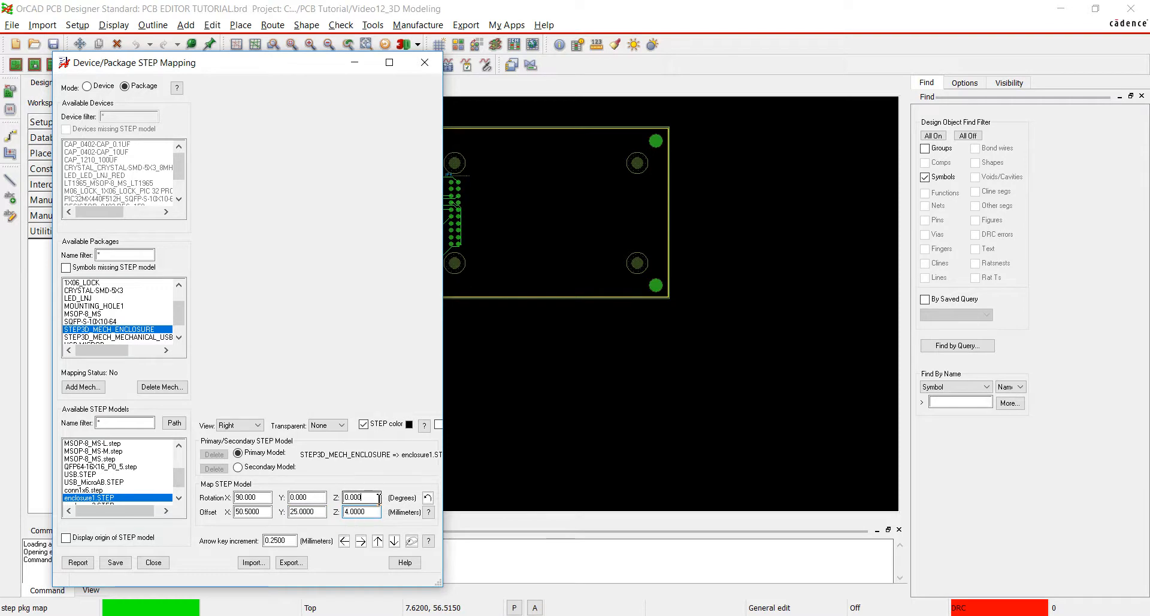
{"action": "left_click", "coordinate": [113, 563]}
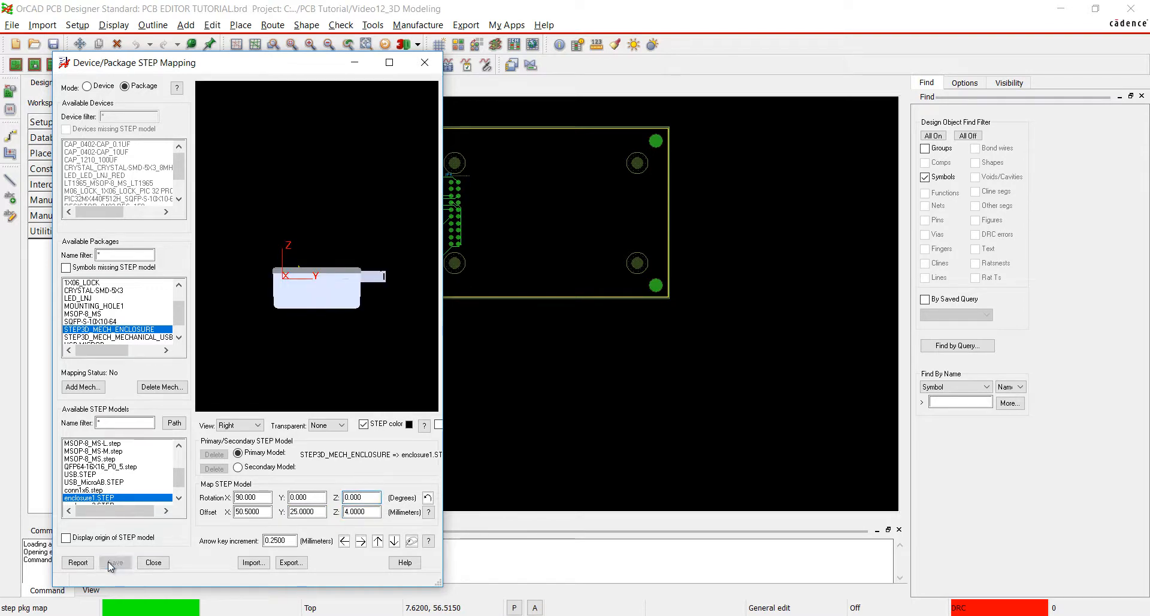
{"action": "left_click", "coordinate": [154, 563]}
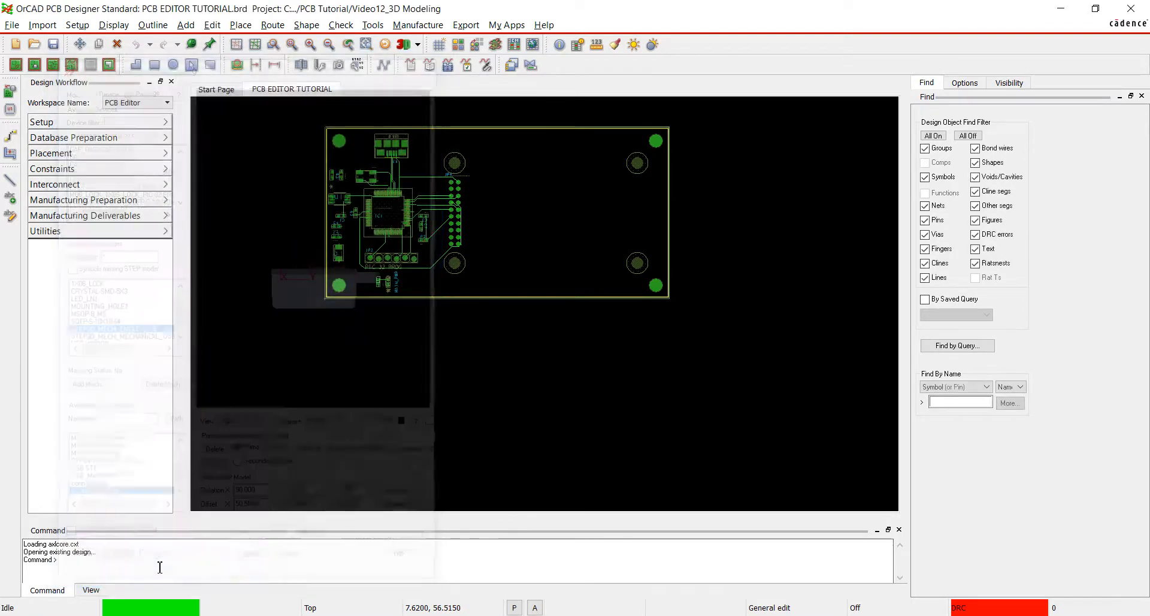
Open the board in the 3D canvas and hide the STEP3D_MECH_ENCLOSURE symbol among the top-side symbols.
{"action": "left_click", "coordinate": [113, 25]}
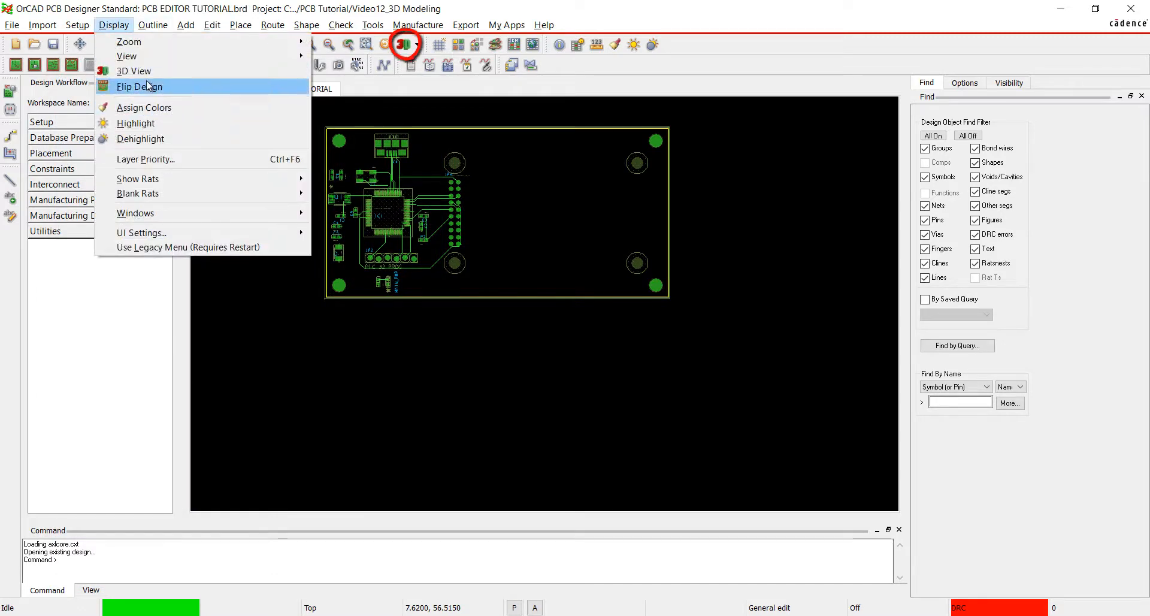
{"action": "left_click", "coordinate": [144, 71]}
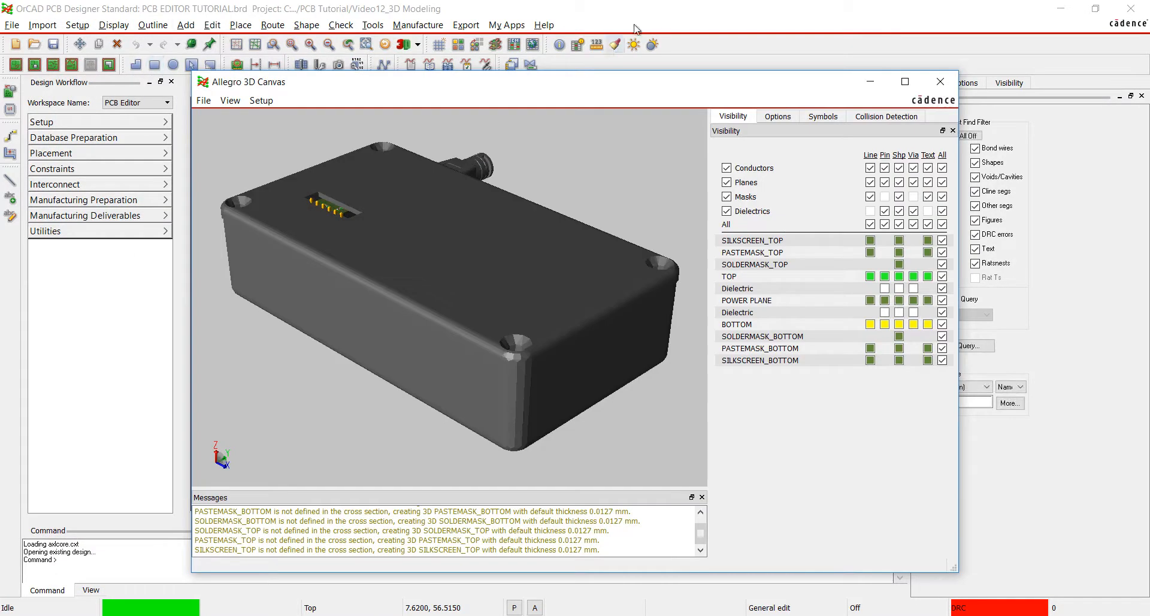
{"action": "left_click", "coordinate": [823, 116]}
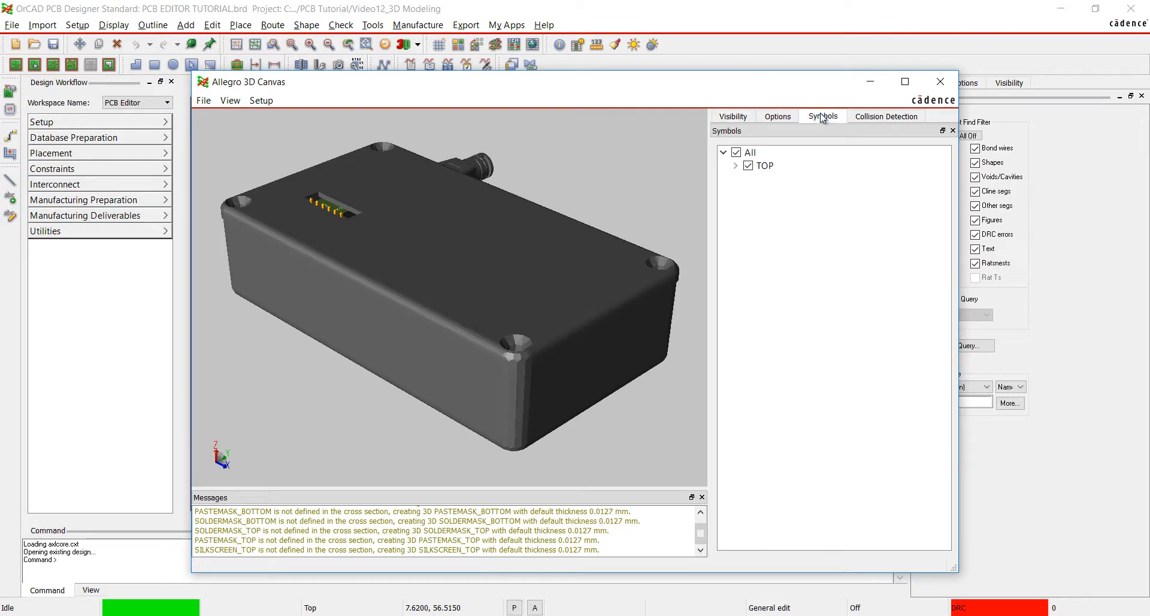
{"action": "left_click", "coordinate": [735, 165]}
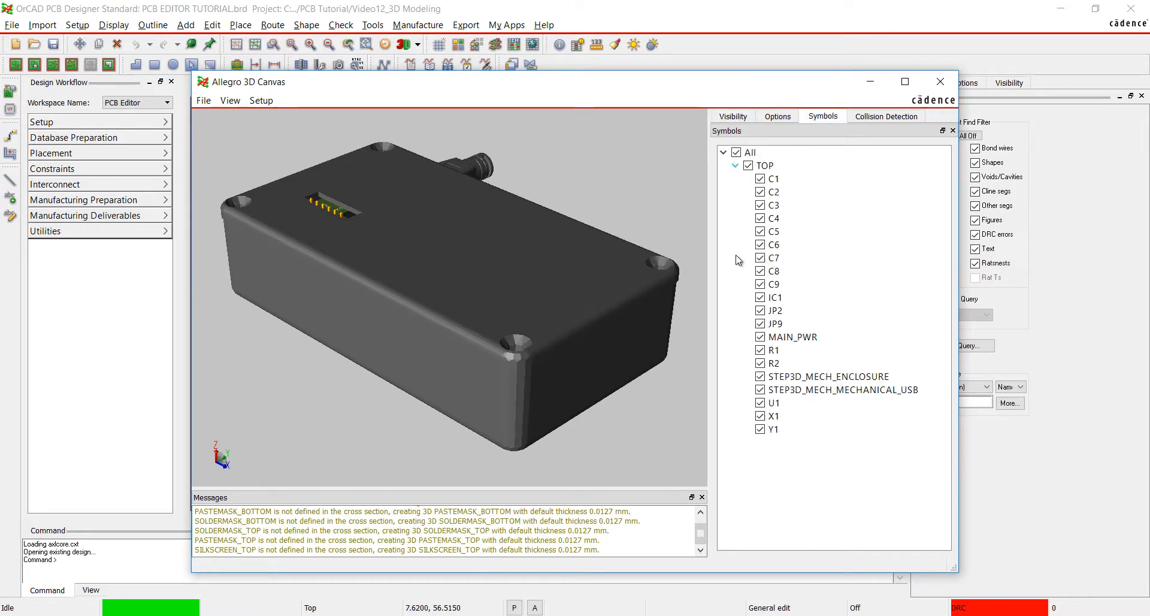
{"action": "left_click", "coordinate": [760, 377]}
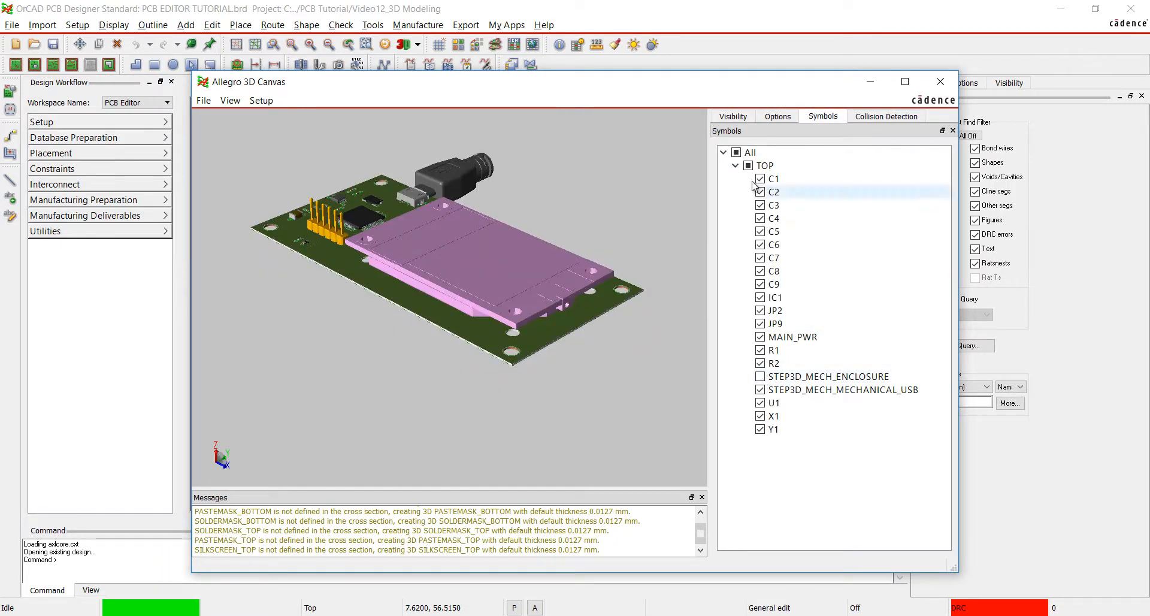
Hide the SOLDERMASK_TOP layer in the 3D canvas and show it again.
{"action": "left_click", "coordinate": [735, 117]}
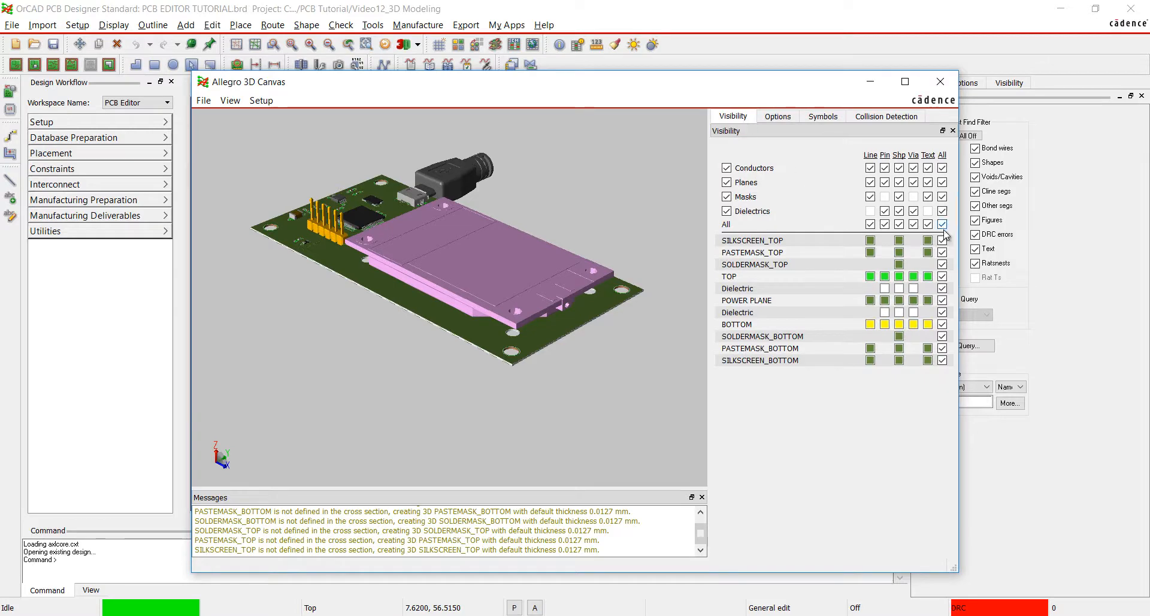
{"action": "left_click", "coordinate": [942, 264]}
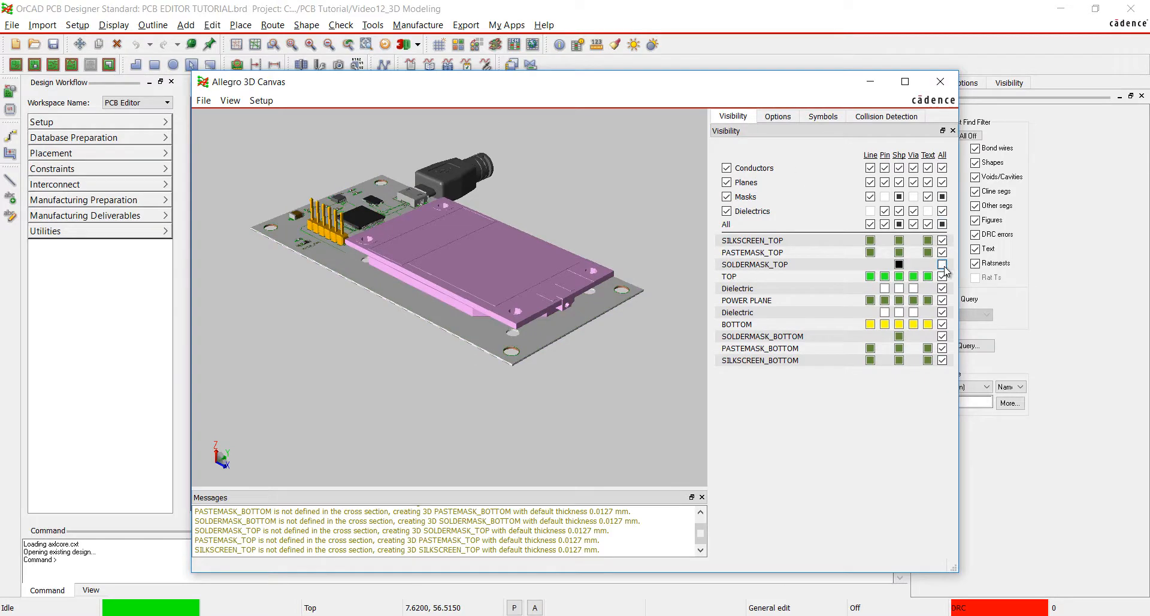
{"action": "left_click", "coordinate": [943, 264]}
Toggle the JP9 symbol off and back on, and show the STEP3D_MECH_ENCLOSURE symbol again.
{"action": "left_click", "coordinate": [823, 116]}
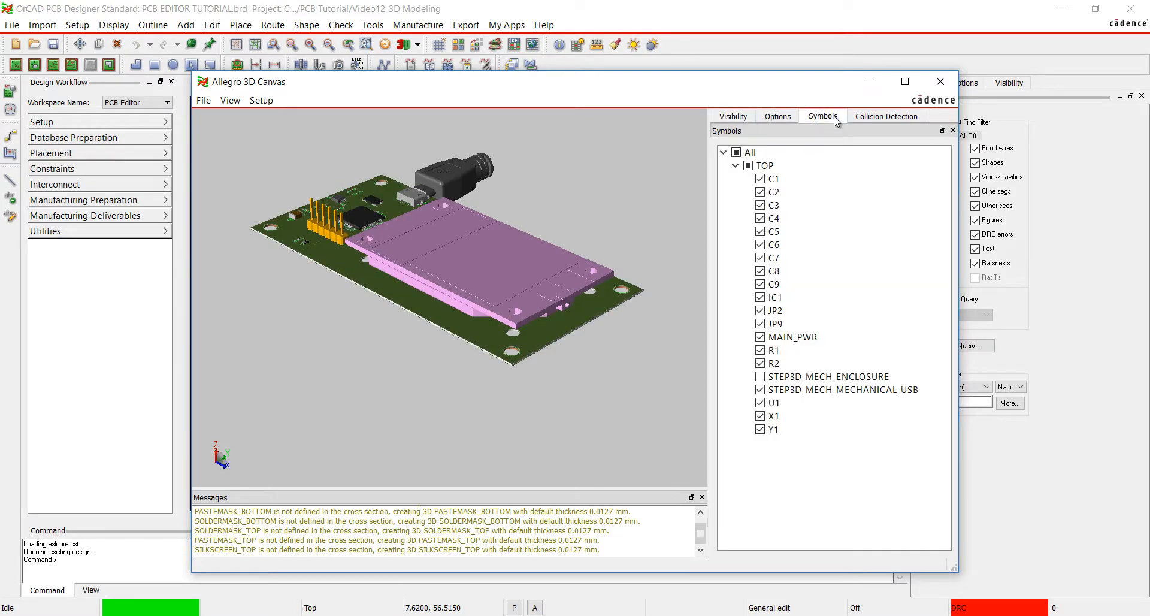
{"action": "left_click", "coordinate": [761, 323]}
{"action": "left_click", "coordinate": [760, 324]}
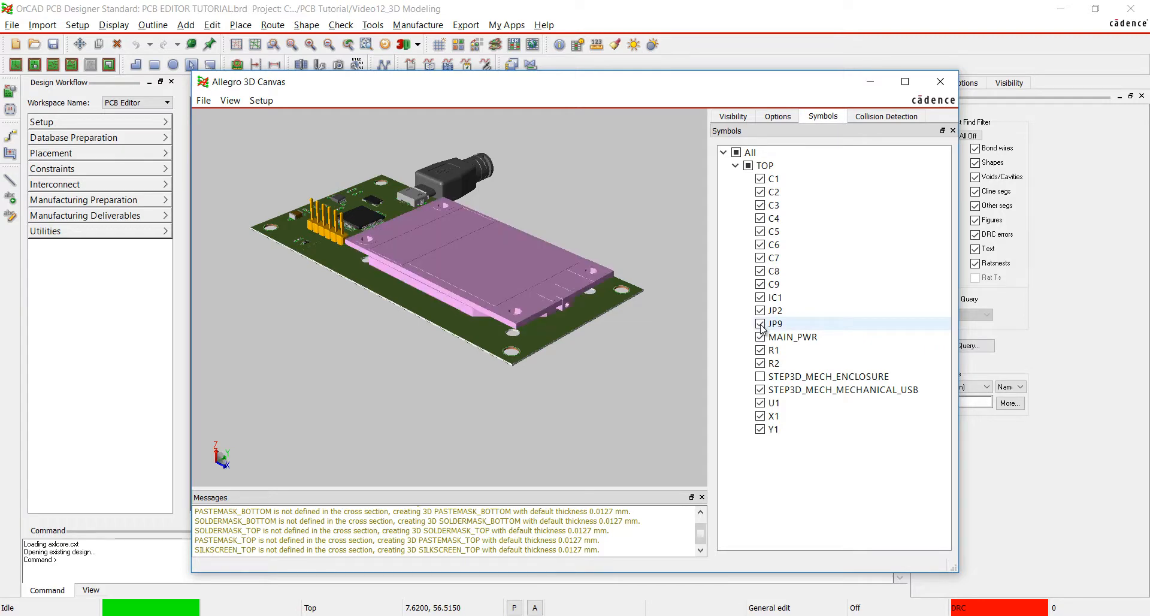
{"action": "left_click", "coordinate": [761, 376]}
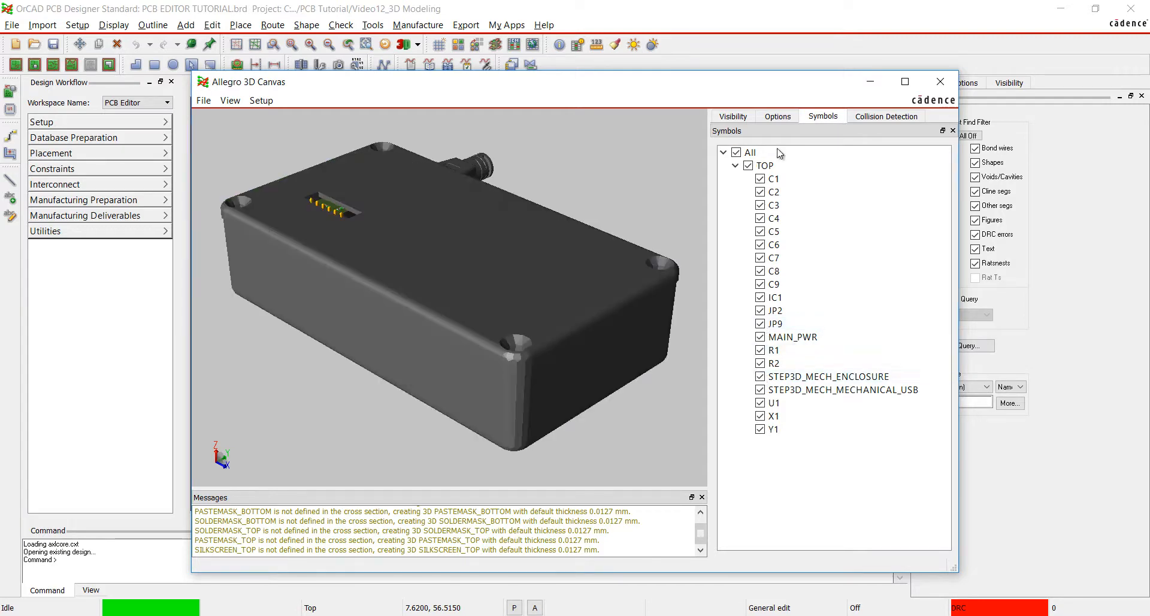
Calculate the collisions in the 3D model and highlight X1 and the mechanical USB plug from the collision list.
{"action": "left_click", "coordinate": [870, 119]}
{"action": "left_click", "coordinate": [915, 172]}
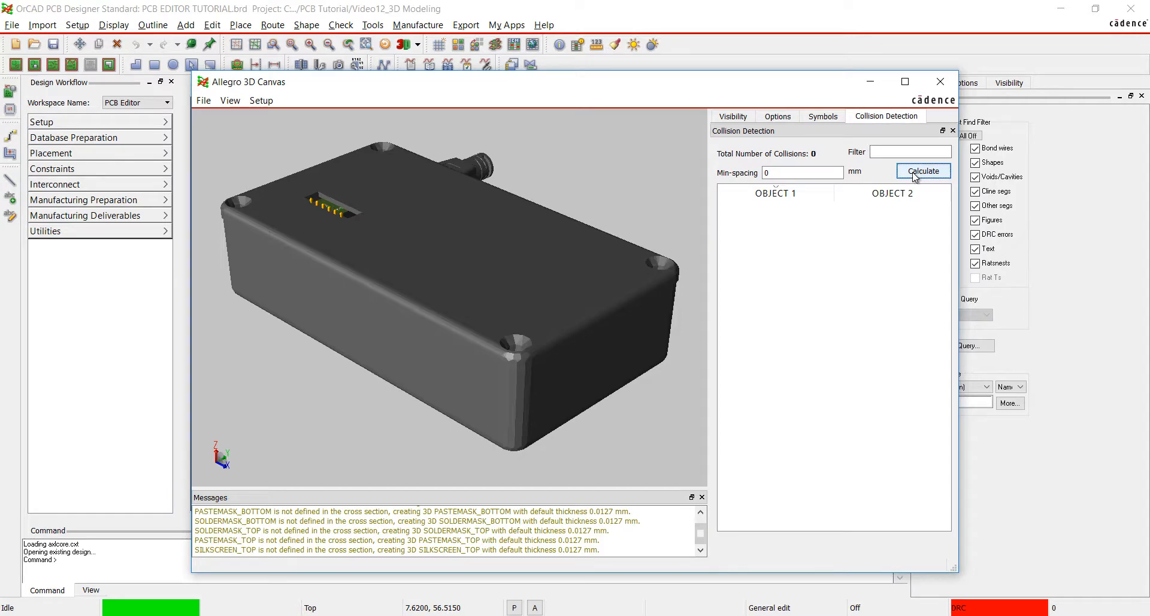
{"action": "left_click", "coordinate": [836, 211]}
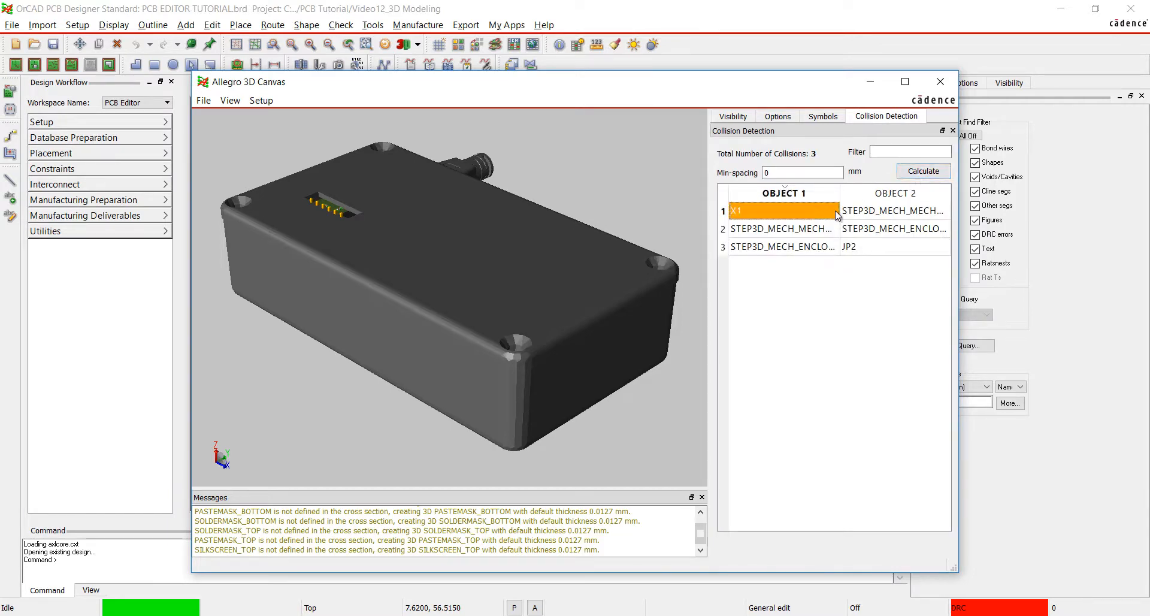
{"action": "left_click", "coordinate": [778, 229]}
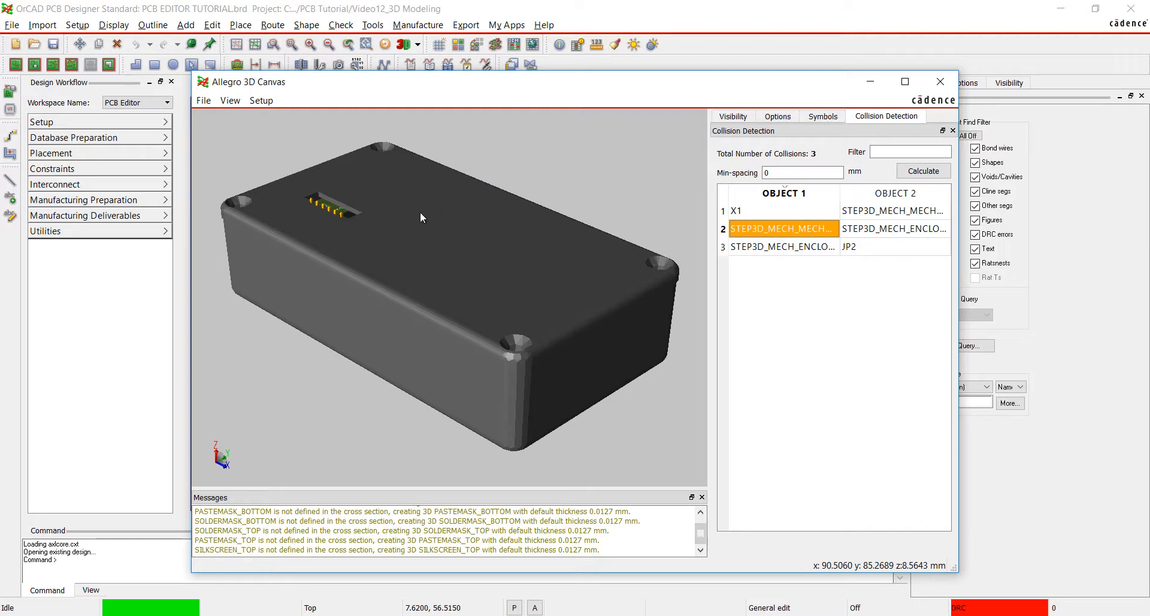
View the enclosed board from the top camera and return to the isometric camera.
{"action": "left_click", "coordinate": [231, 102]}
{"action": "mouse_move", "coordinate": [251, 117]}
{"action": "left_click", "coordinate": [321, 132]}
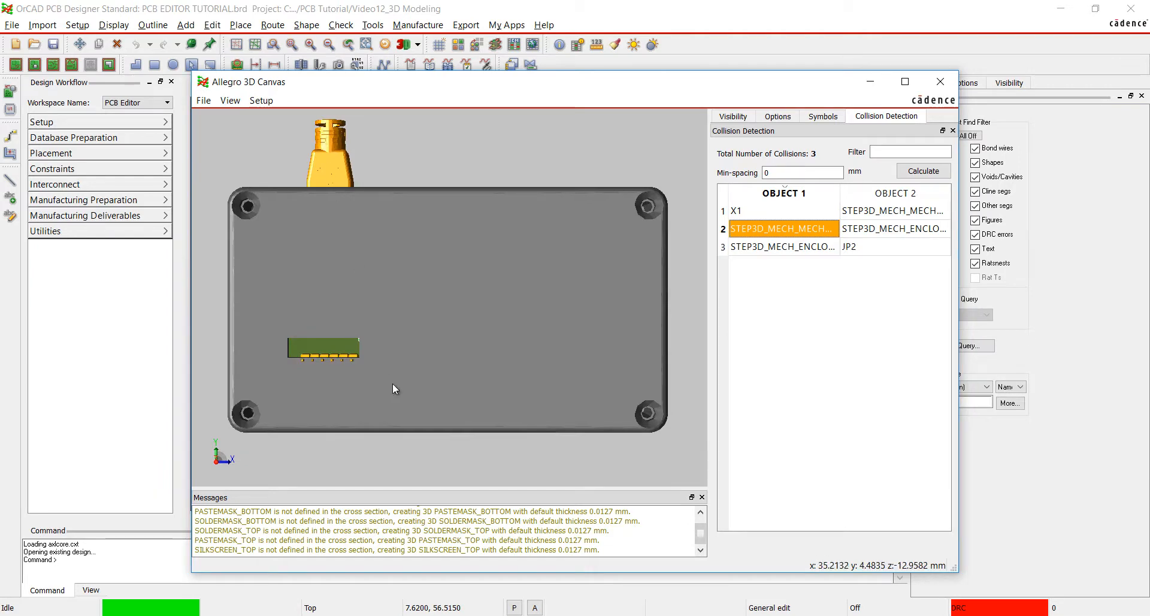
{"action": "left_click", "coordinate": [230, 100]}
{"action": "mouse_move", "coordinate": [254, 117]}
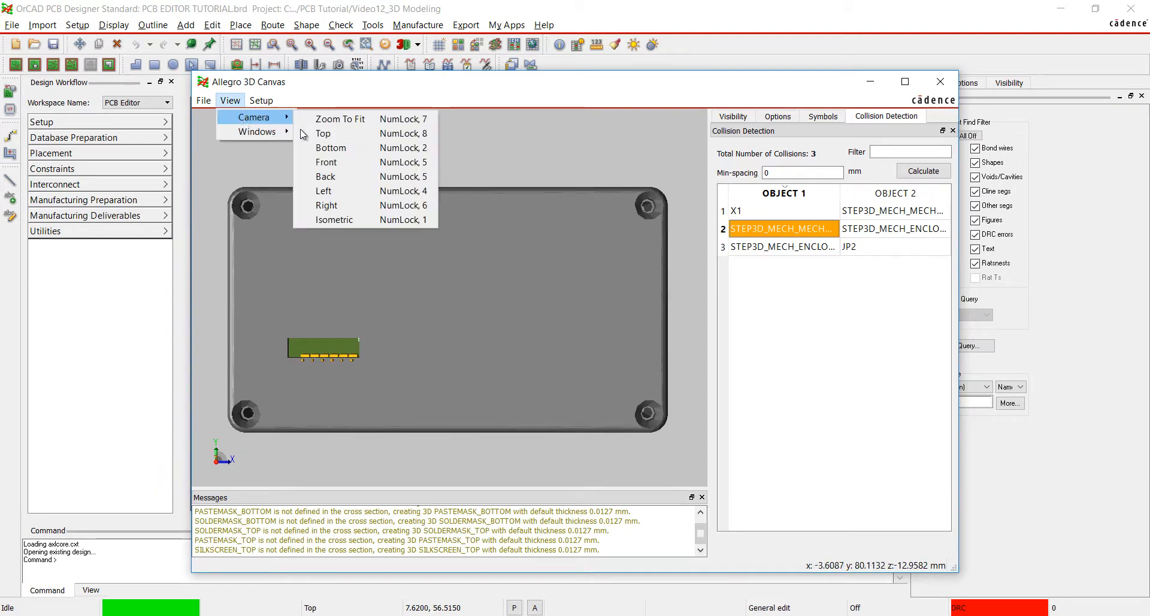
{"action": "left_click", "coordinate": [337, 220]}
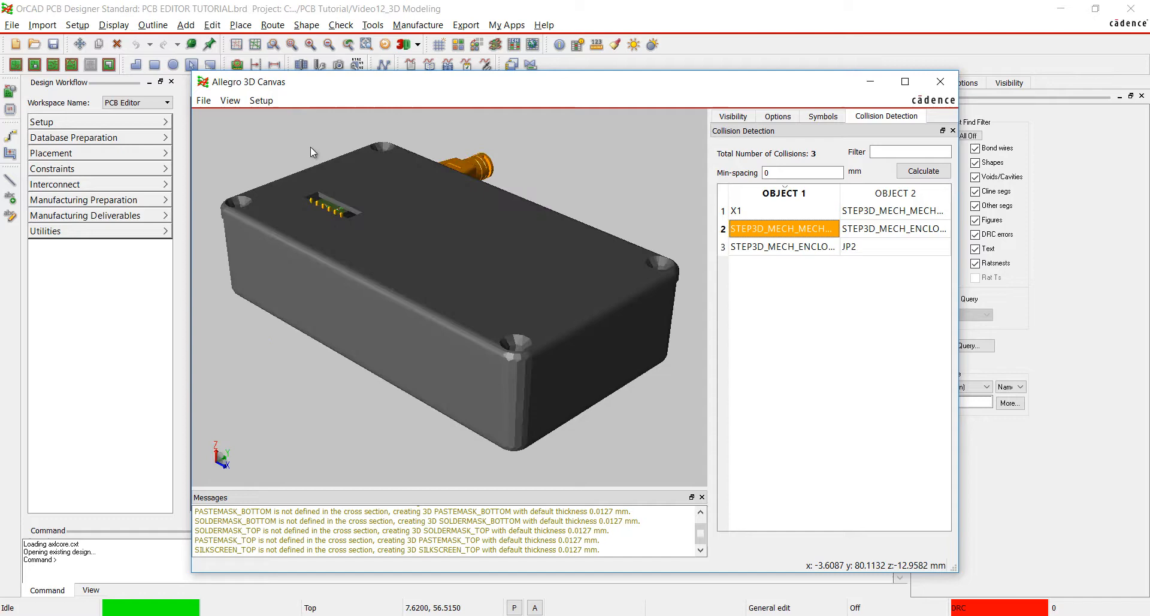
Review the 3D canvas preference categories and enable the cutting plane with X-Axis alignment.
{"action": "left_click", "coordinate": [274, 102]}
{"action": "left_click", "coordinate": [268, 116]}
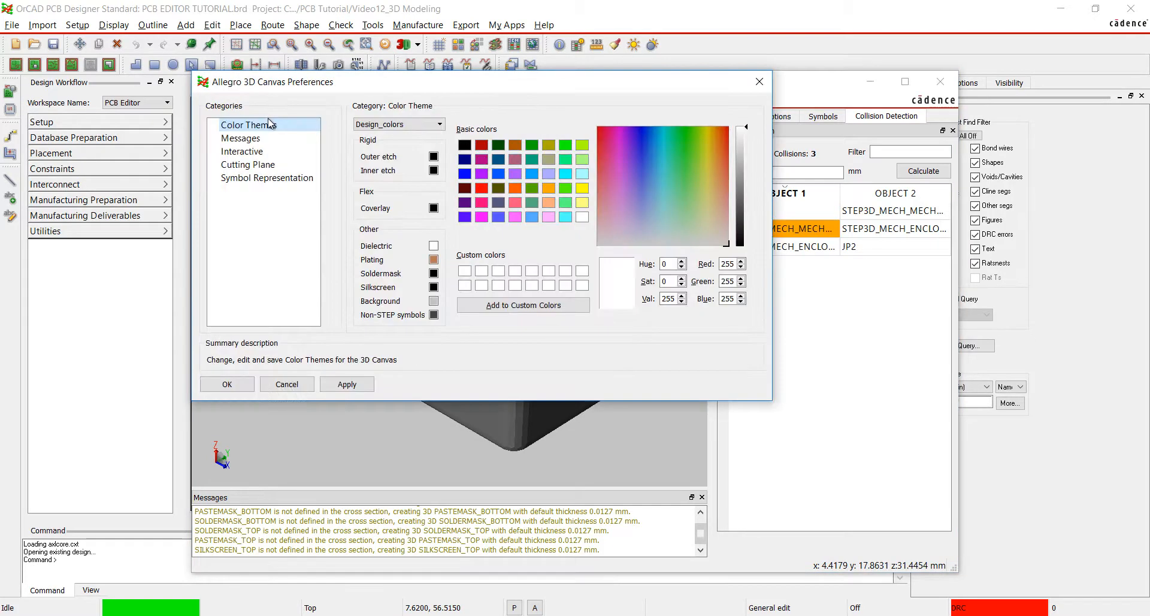
{"action": "left_click", "coordinate": [259, 139]}
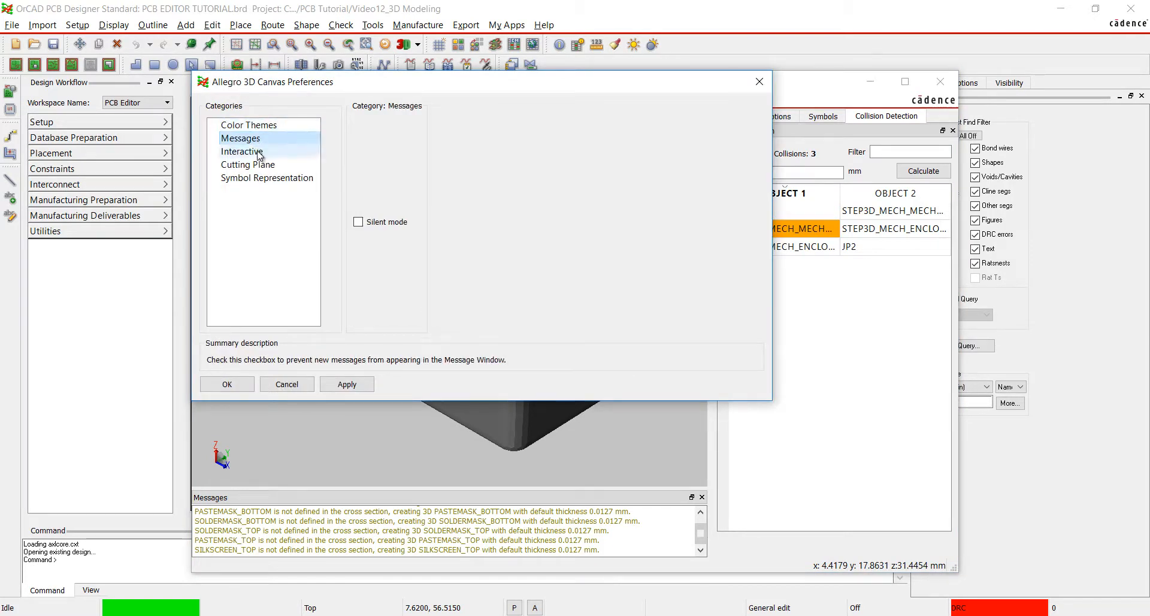
{"action": "left_click", "coordinate": [259, 153]}
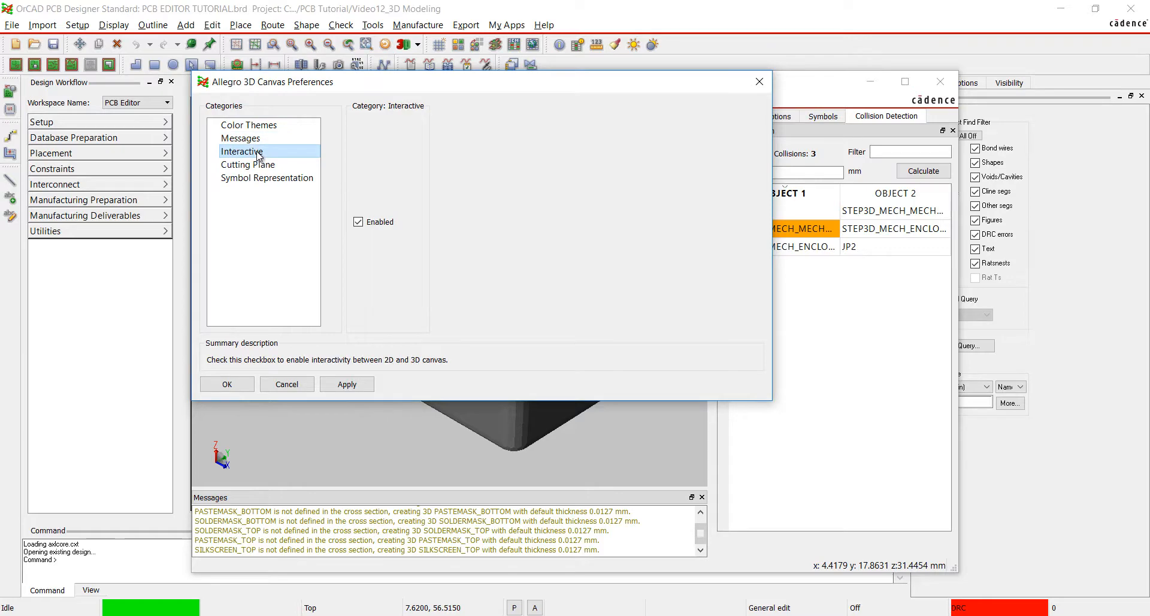
{"action": "left_click", "coordinate": [263, 166]}
{"action": "left_click", "coordinate": [360, 124]}
{"action": "left_click", "coordinate": [367, 163]}
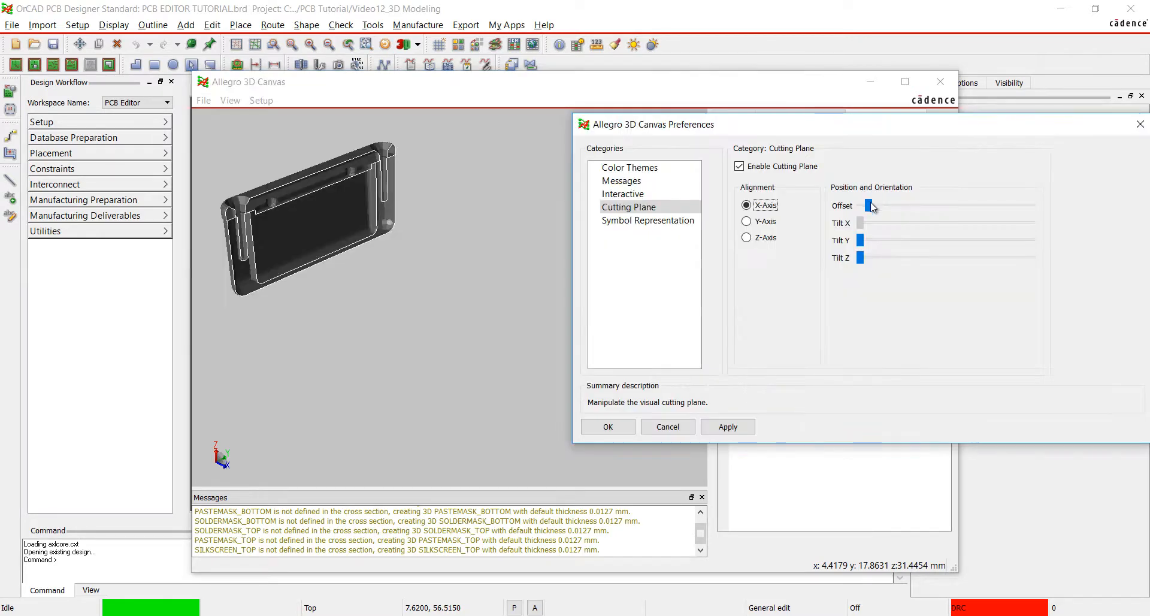
{"action": "left_click_drag", "start_coordinate": [872, 207], "coordinate": [906, 206]}
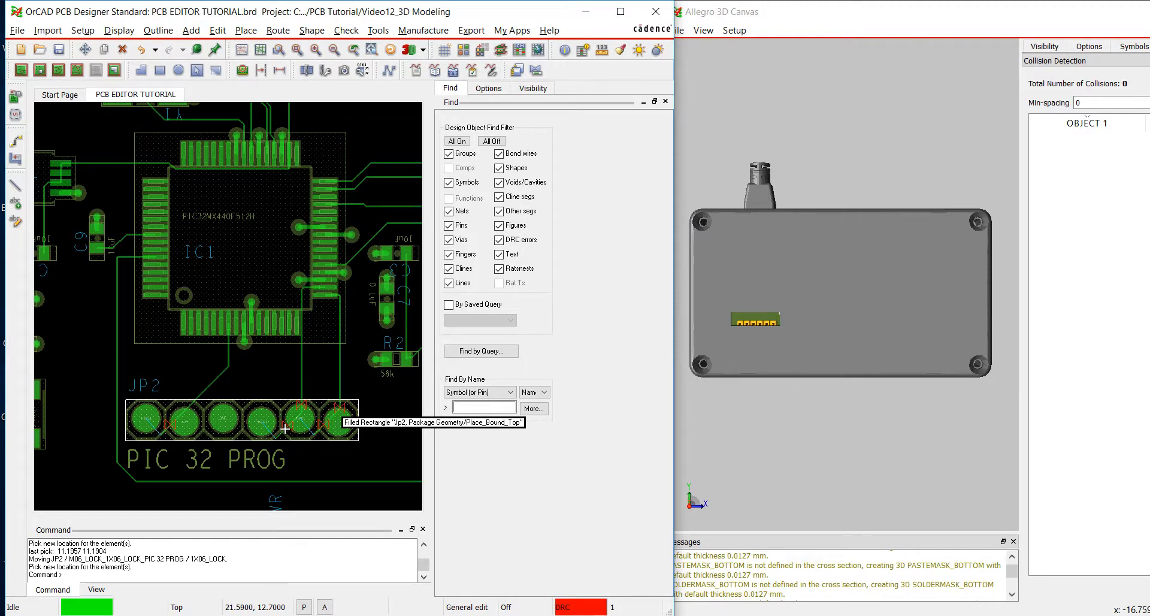
Move header JP2 up into the enclosure opening, placing it at about 12.07, 15.24, and delete its old traces.
{"action": "left_click", "coordinate": [142, 422]}
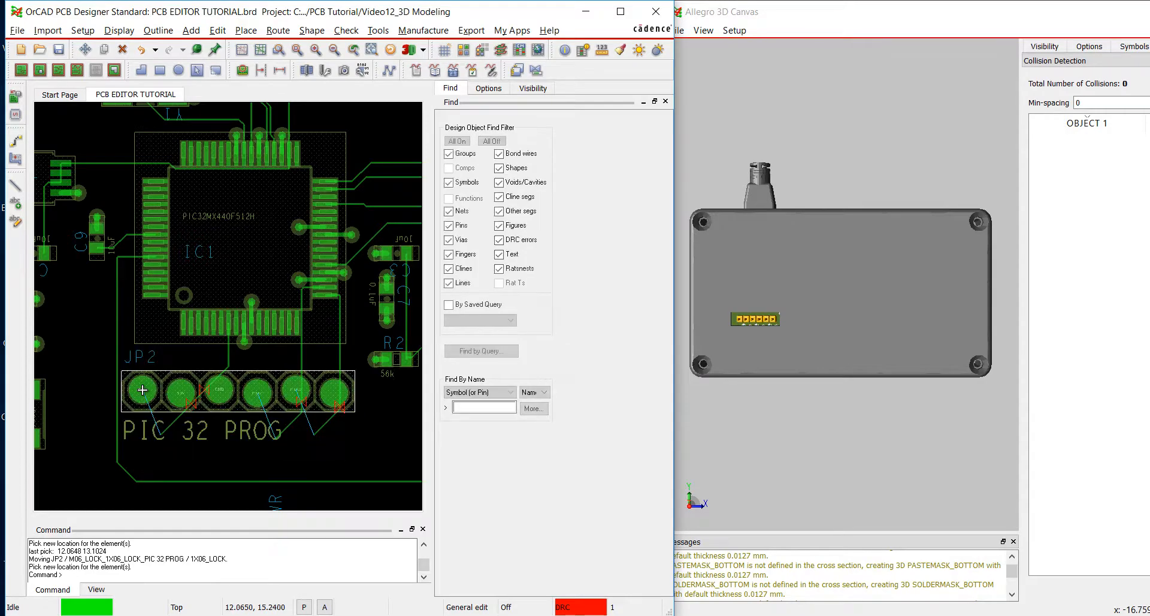
{"action": "left_click", "coordinate": [142, 390]}
{"action": "right_click", "coordinate": [170, 428]}
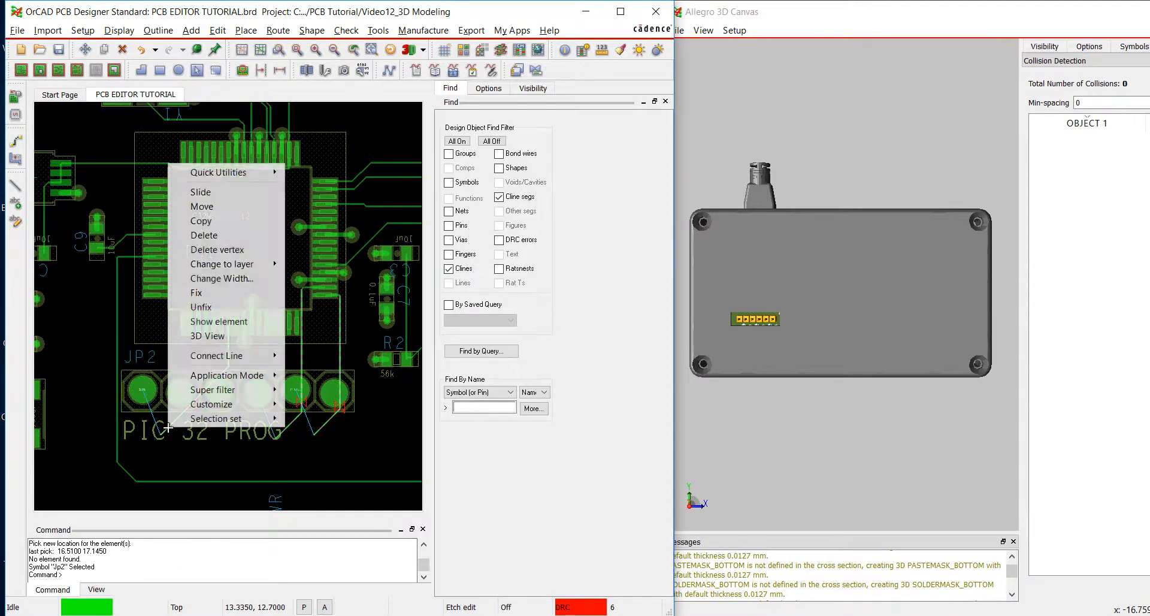
{"action": "left_click", "coordinate": [217, 236]}
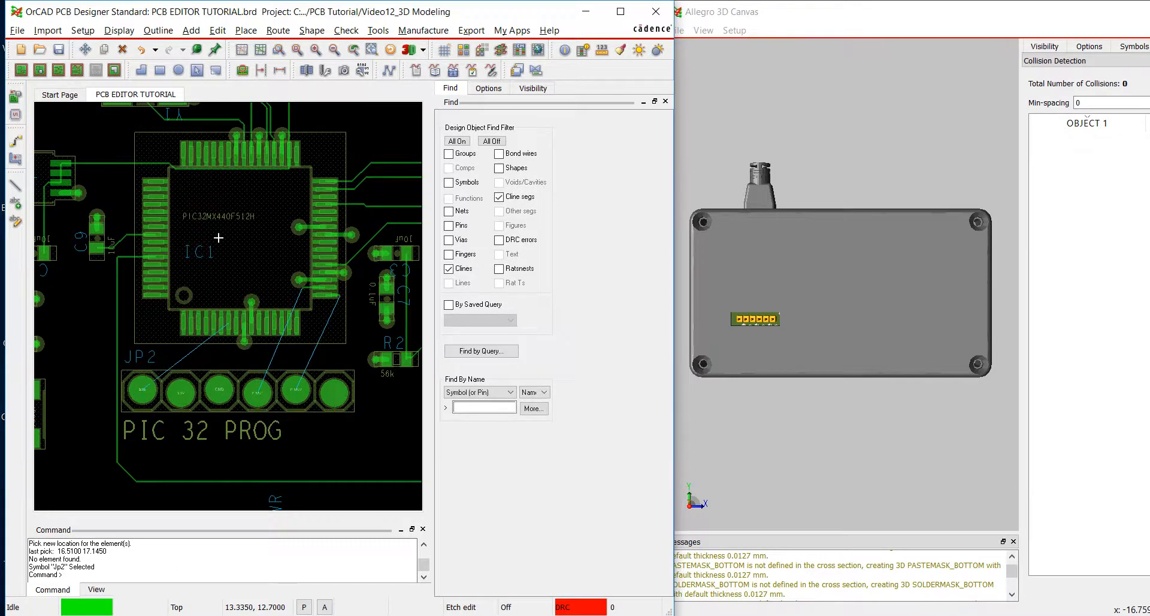
Route new traces from JP2's first pin to IC1's lower pin row and from its fifth pin to IC1's lowest right-side pin.
{"action": "left_click", "coordinate": [16, 141]}
{"action": "left_click", "coordinate": [143, 390]}
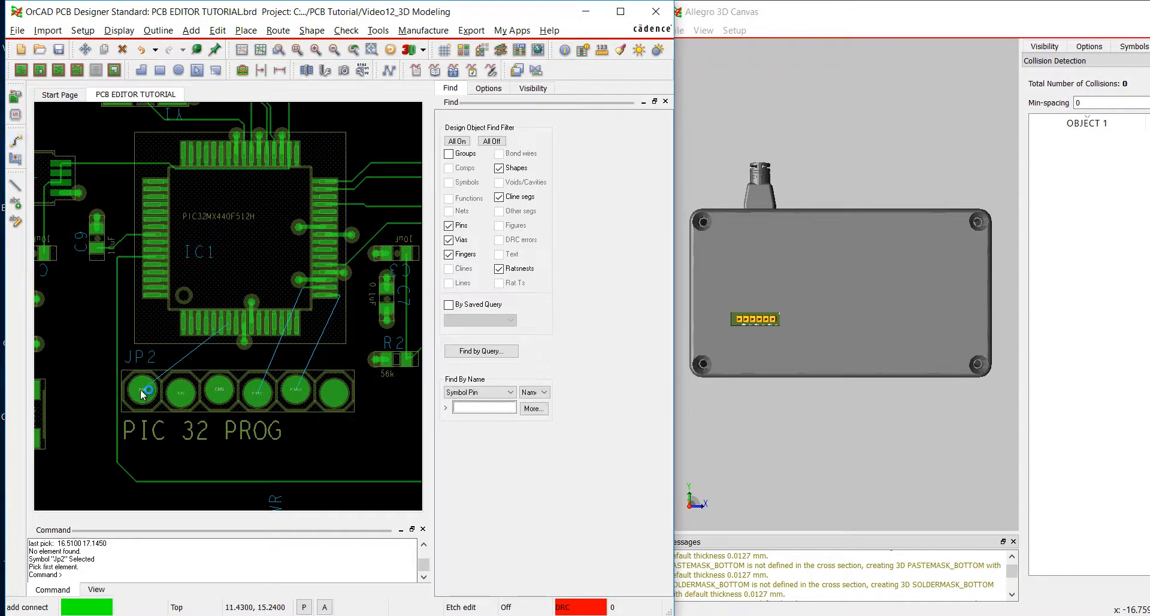
{"action": "left_click", "coordinate": [217, 355]}
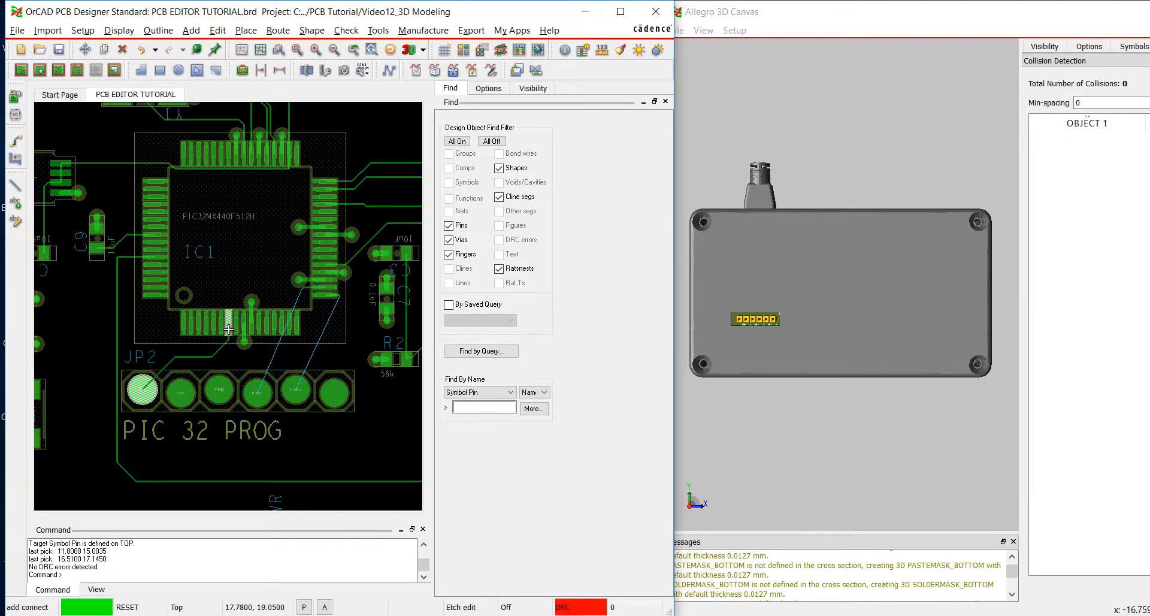
{"action": "left_click", "coordinate": [229, 329]}
{"action": "left_click", "coordinate": [294, 389]}
{"action": "left_click", "coordinate": [333, 293]}
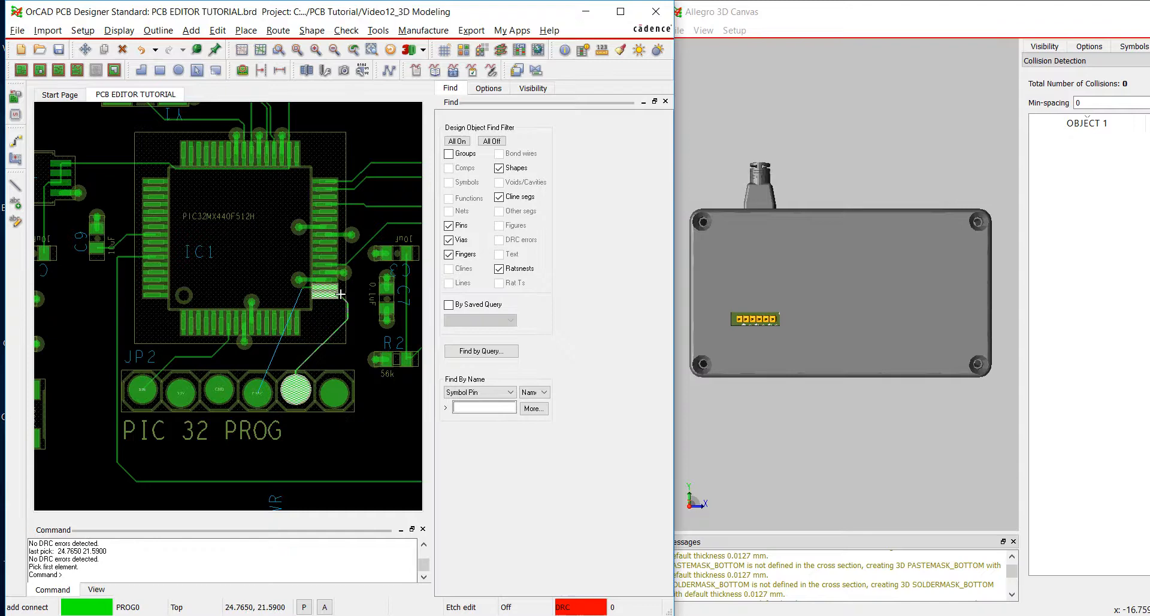
Route a trace from JP2's fourth pin to IC1's second-lowest right-side pin and finish routing.
{"action": "left_click", "coordinate": [253, 380]}
{"action": "left_click", "coordinate": [308, 338]}
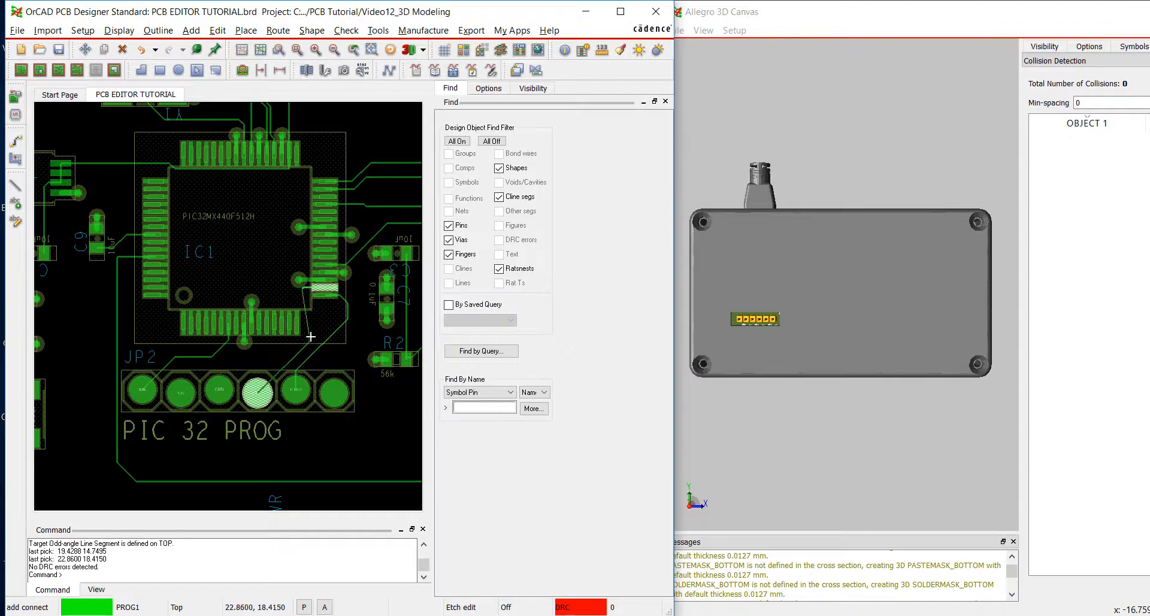
{"action": "left_click", "coordinate": [301, 302]}
{"action": "left_click", "coordinate": [305, 288]}
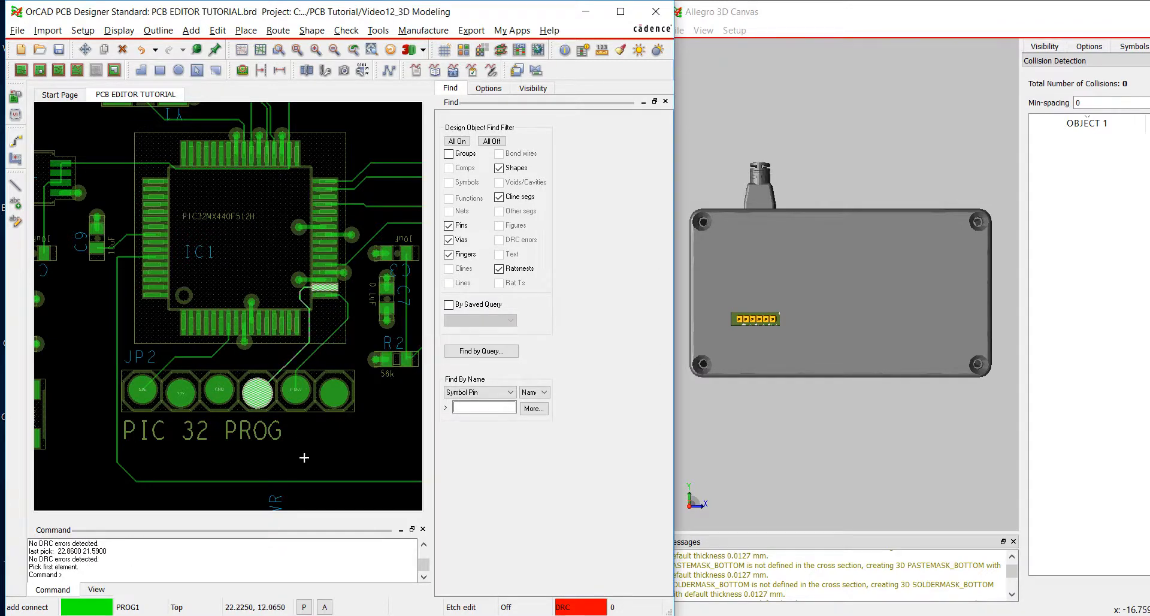
{"action": "right_click", "coordinate": [313, 452]}
{"action": "left_click", "coordinate": [384, 235]}
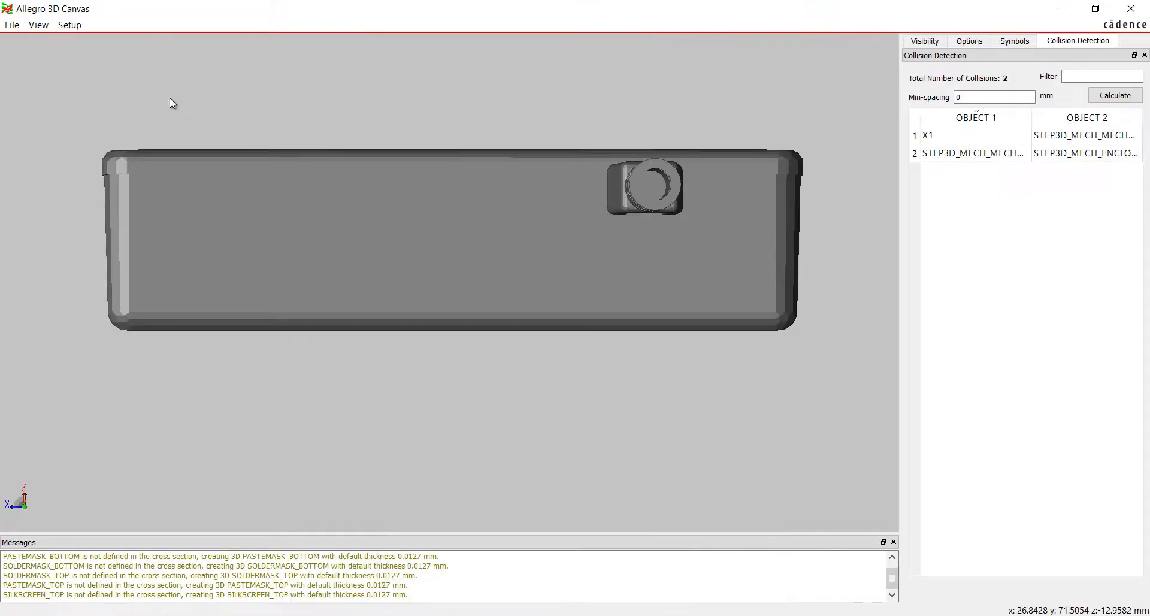
Measure the path across the USB plug on the enclosure wall in the 3D canvas and show the measurement.
{"action": "right_click", "coordinate": [544, 126]}
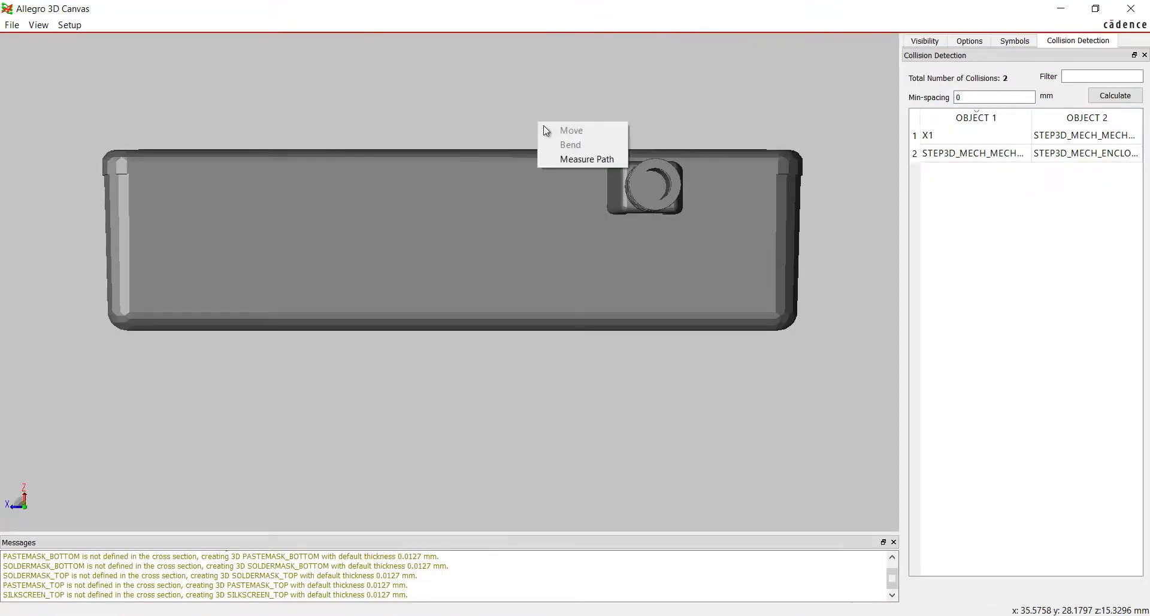
{"action": "left_click", "coordinate": [574, 159]}
{"action": "left_click", "coordinate": [599, 192]}
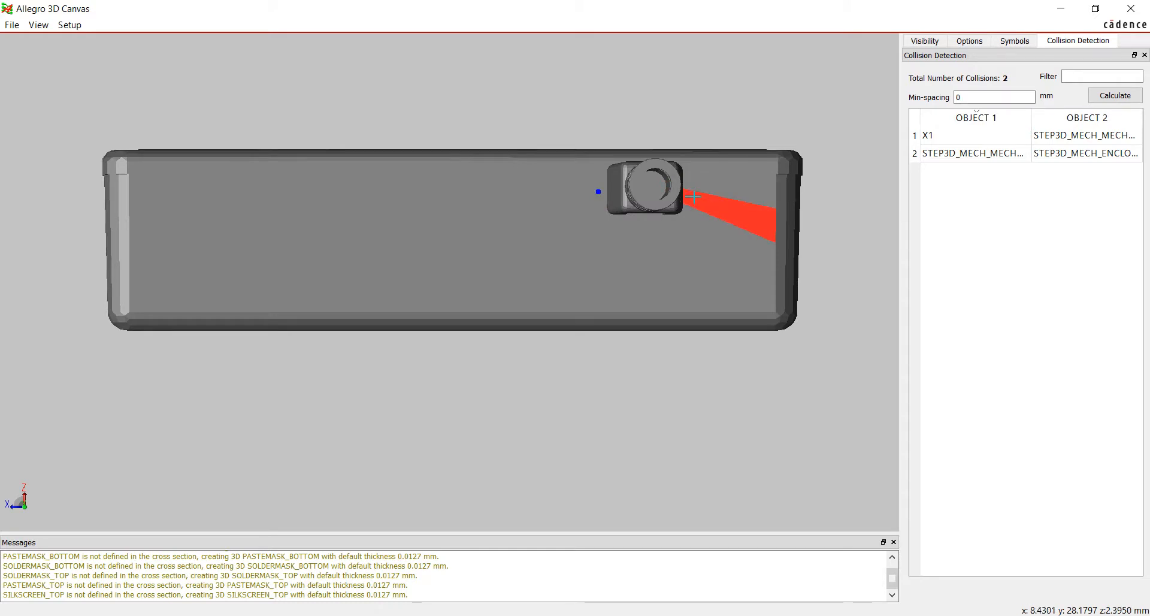
{"action": "right_click", "coordinate": [828, 75]}
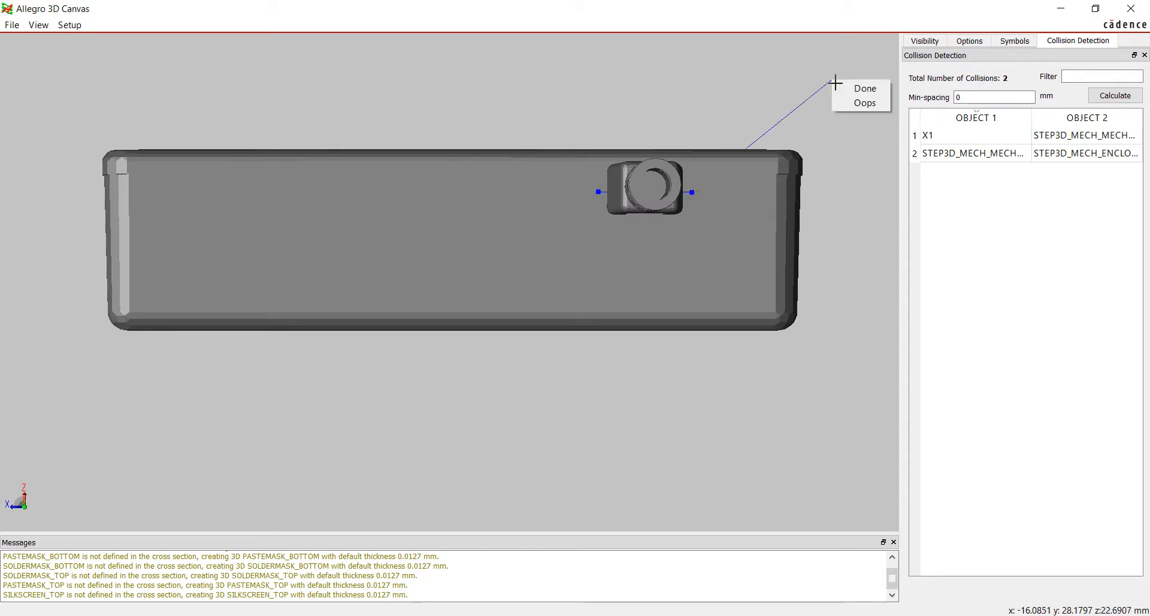
{"action": "left_click", "coordinate": [849, 96]}
{"action": "left_click", "coordinate": [971, 42]}
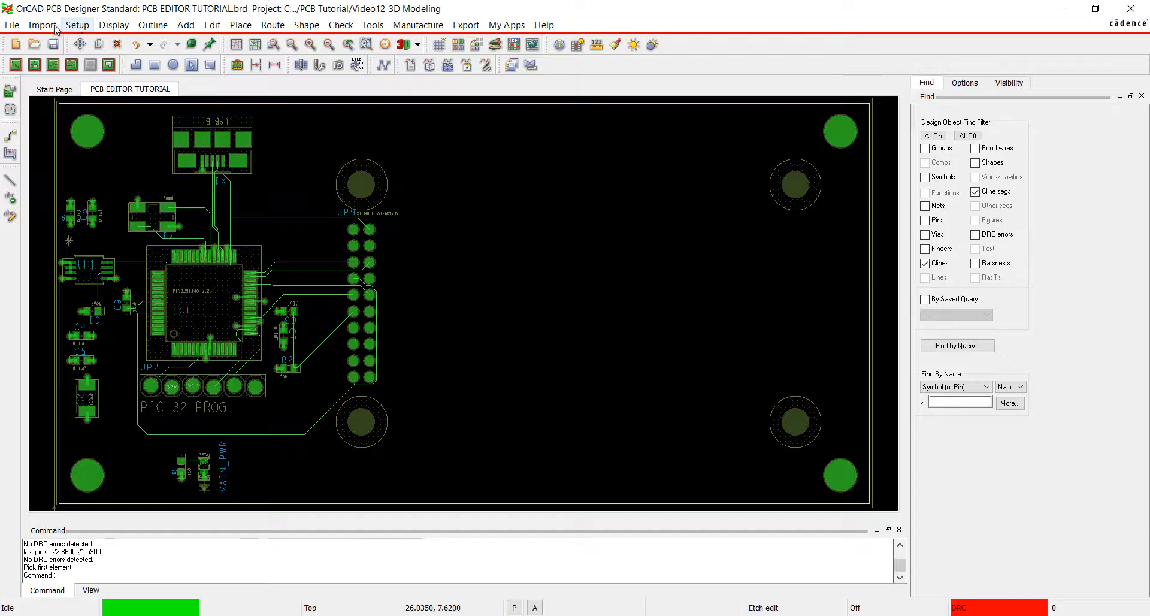
Map enclosure2.STEP to the STEP3D_MECH_ENCLOSURE package with an X rotation of 90 degrees.
{"action": "left_click", "coordinate": [77, 24]}
{"action": "left_click", "coordinate": [117, 253]}
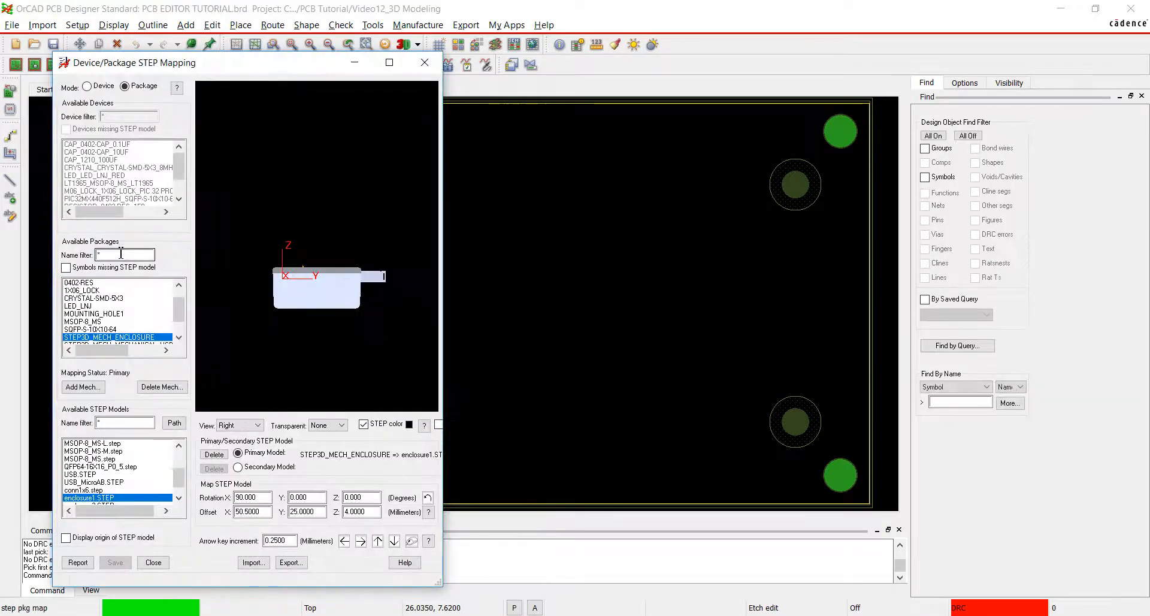
{"action": "left_click", "coordinate": [123, 504]}
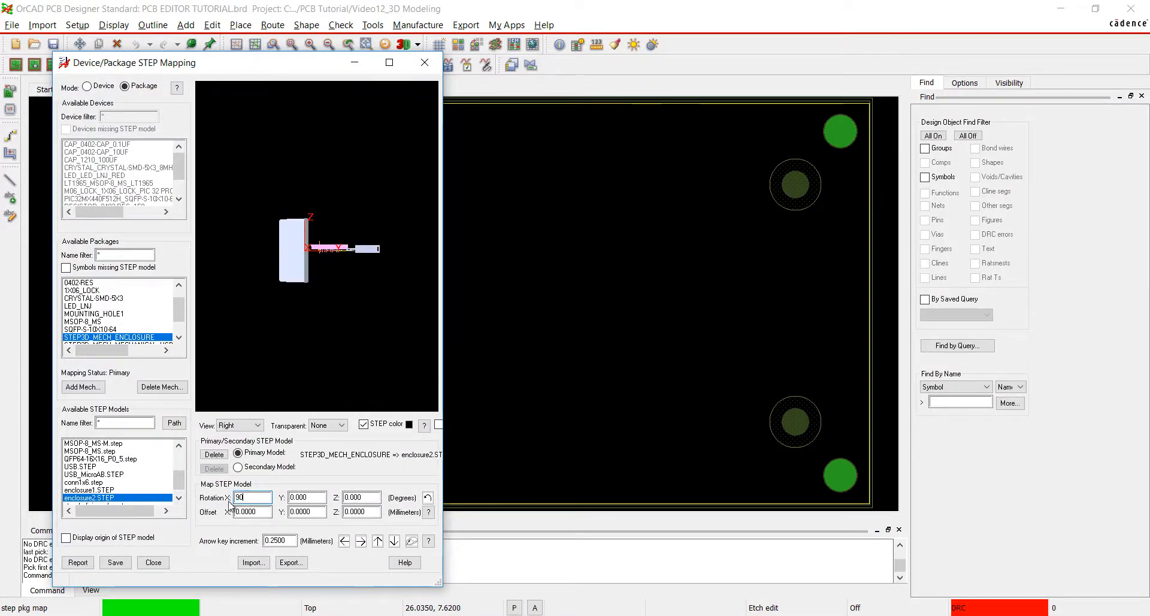
Set the enclosure model's offsets to X 50.5, Y 25 and Z 4 mm, and save the mapping.
{"action": "double_click", "coordinate": [264, 511]}
{"action": "type", "text": "50.5"}
{"action": "double_click", "coordinate": [321, 512]}
{"action": "type", "text": "25"}
{"action": "key", "text": "Tab"}
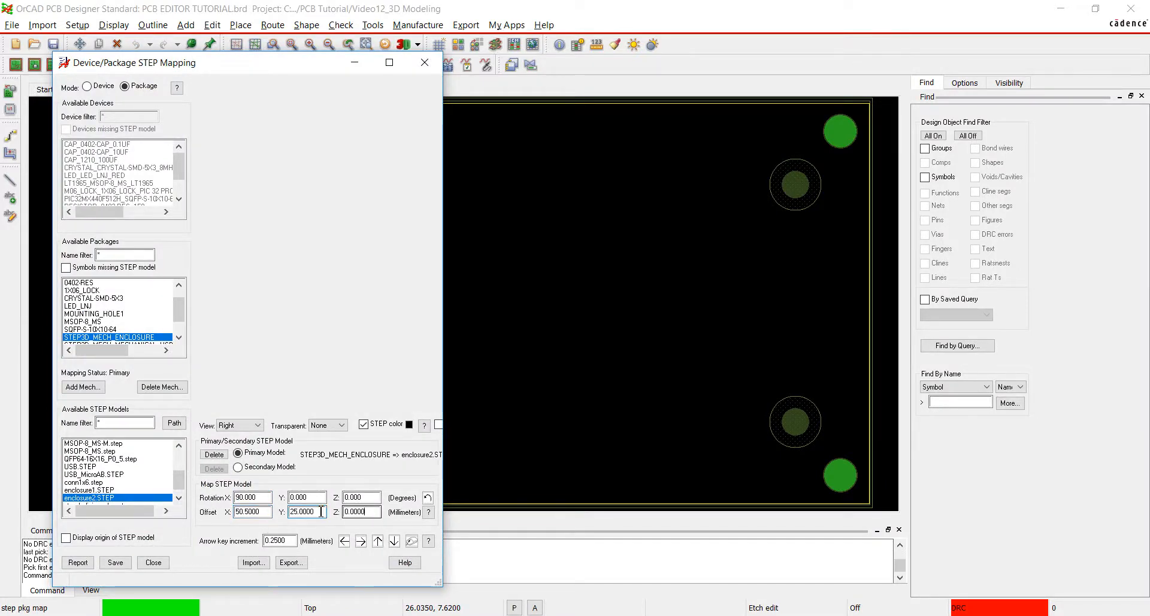
{"action": "type", "text": "4"}
{"action": "left_click", "coordinate": [115, 562]}
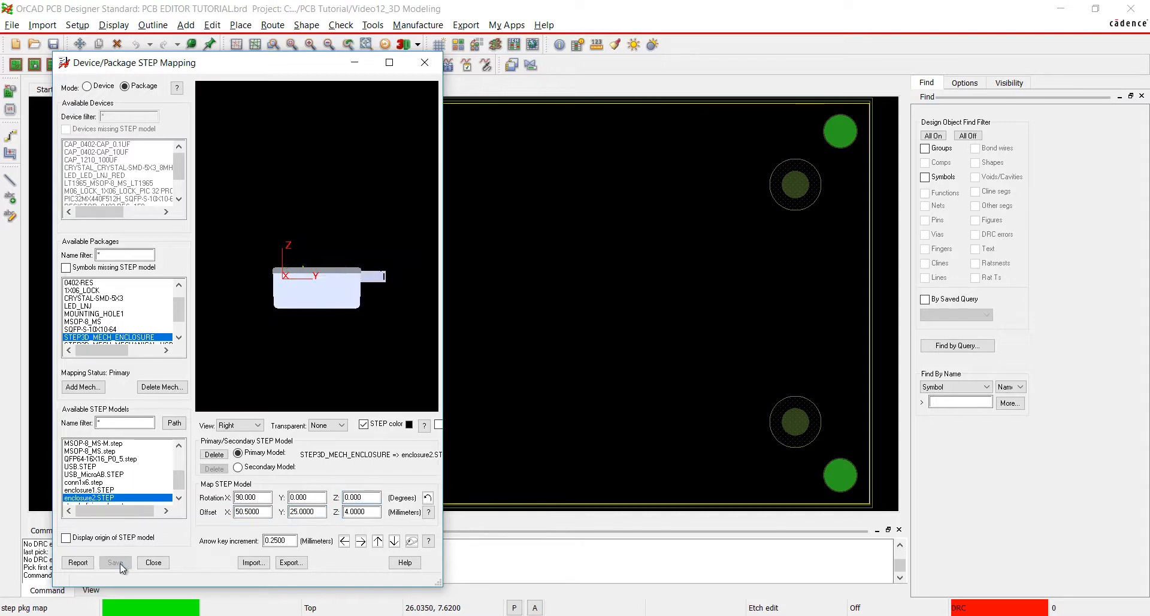
{"action": "left_click", "coordinate": [154, 561]}
Reopen the board in 3D, viewed from the enclosure's USB plug side, and recalculate the collisions.
{"action": "left_click", "coordinate": [114, 25]}
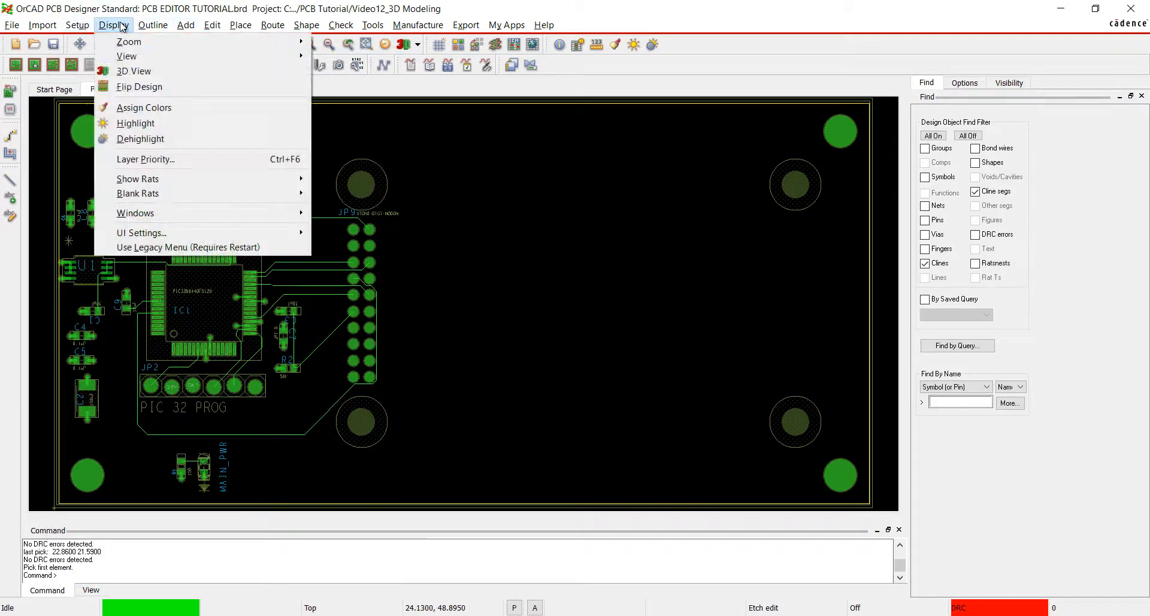
{"action": "left_click", "coordinate": [144, 87]}
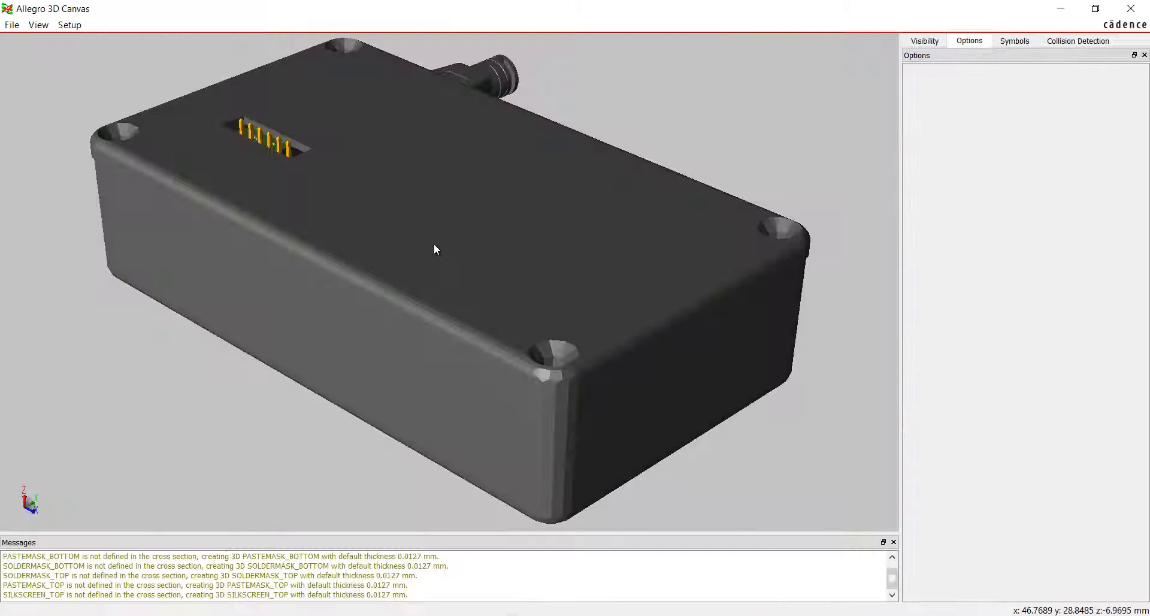
{"action": "left_click", "coordinate": [70, 24]}
{"action": "mouse_move", "coordinate": [38, 25]}
{"action": "mouse_move", "coordinate": [67, 43]}
{"action": "left_click", "coordinate": [138, 93]}
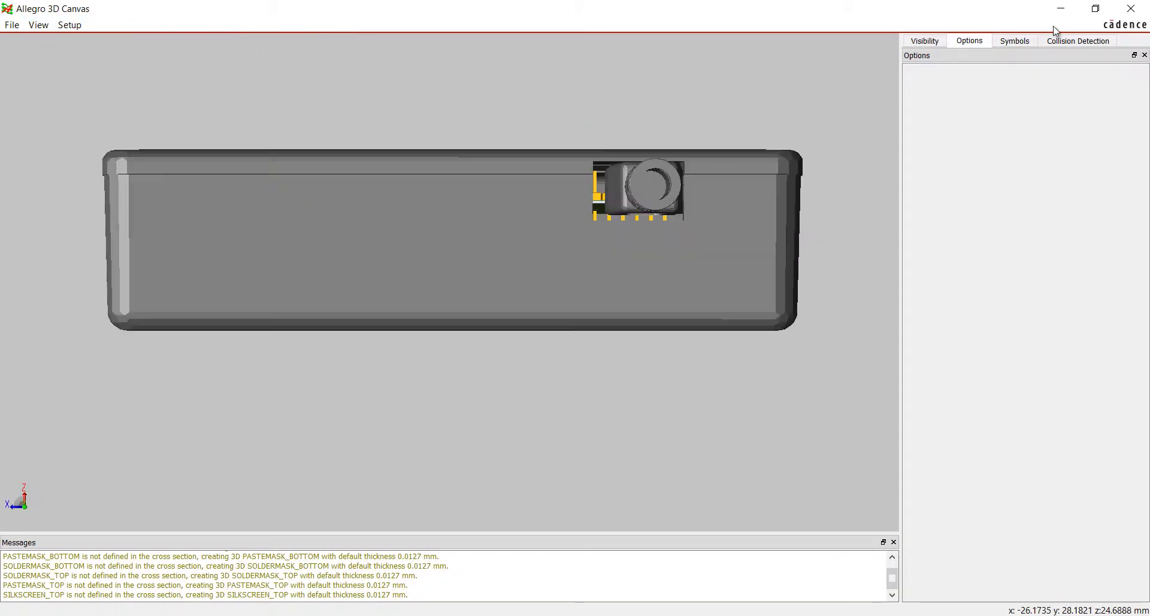
{"action": "left_click", "coordinate": [1078, 41]}
{"action": "left_click", "coordinate": [1118, 97]}
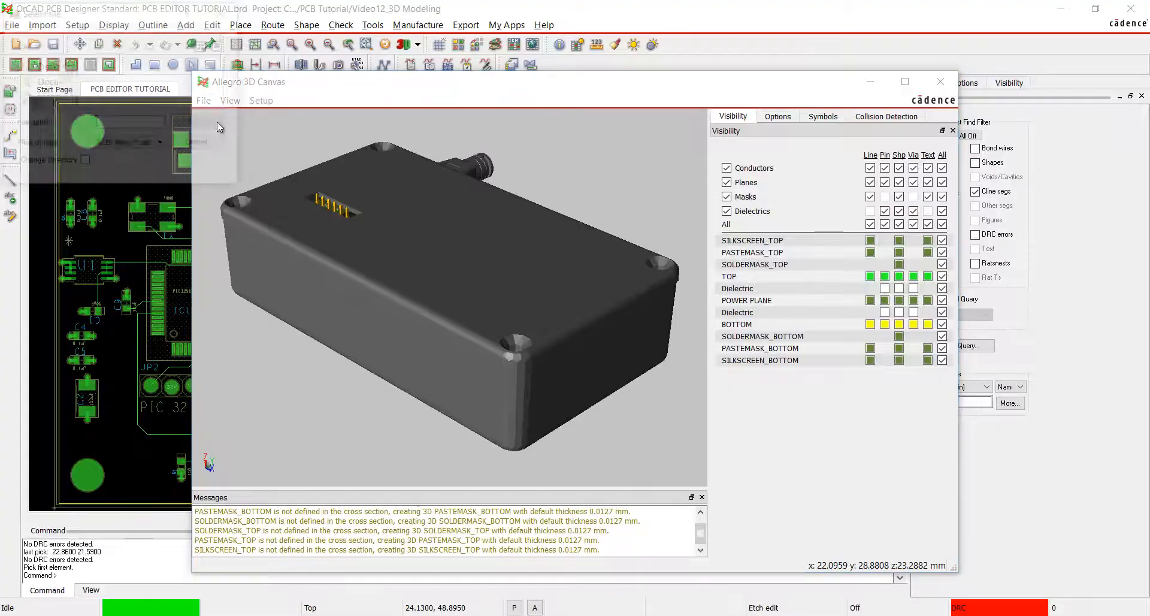
Export the 3D design as a 3D PDF named PCB EDITOR TUTORIAL_3D and inspect the model in Adobe Acrobat Reader.
{"action": "left_click", "coordinate": [217, 121]}
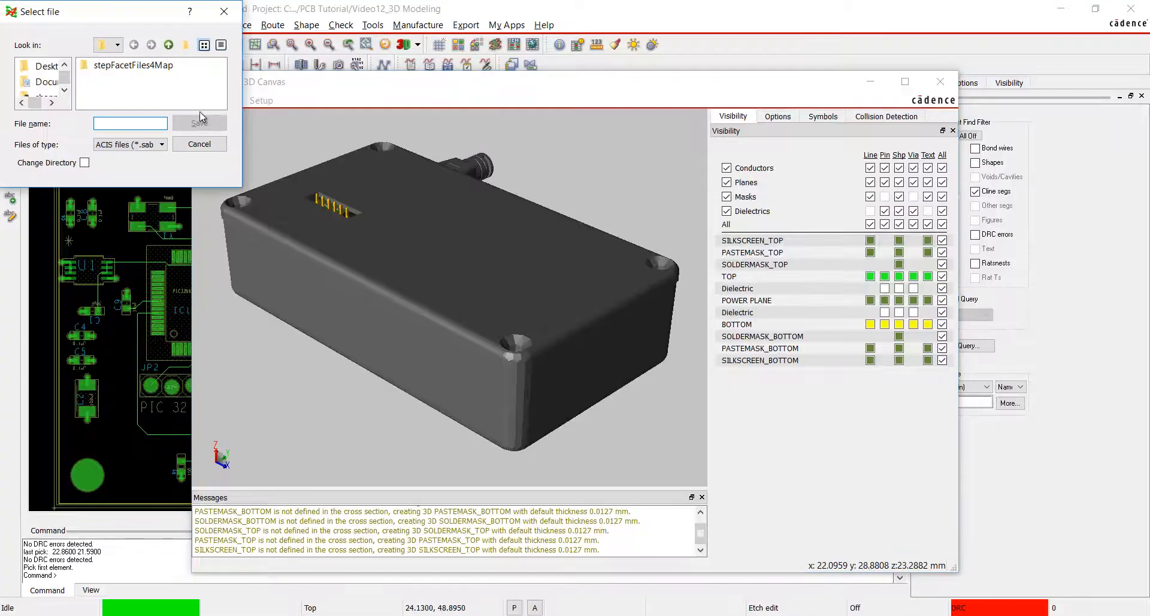
{"action": "left_click", "coordinate": [136, 146]}
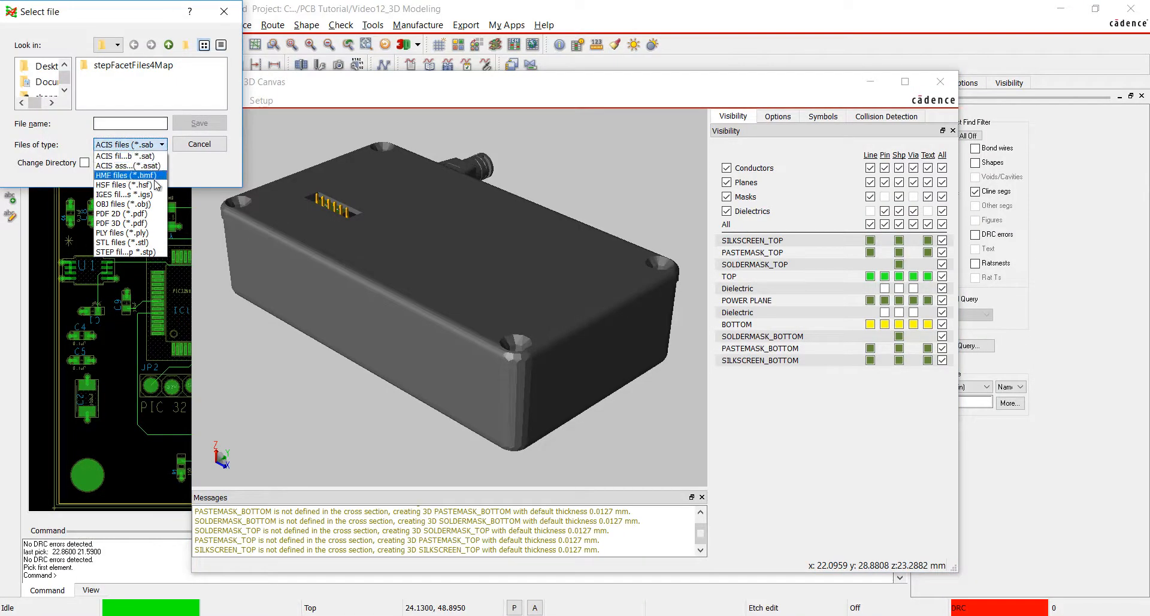
{"action": "left_click", "coordinate": [134, 223]}
{"action": "type", "text": "PCB EDITOR TUTORIAL_3D"}
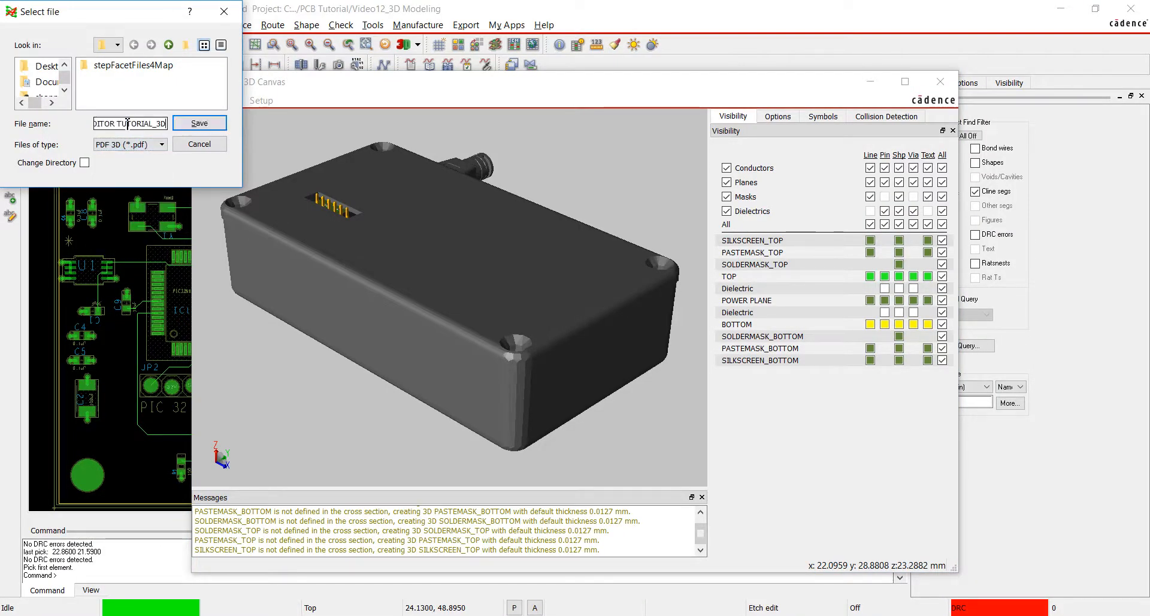
{"action": "left_click", "coordinate": [213, 128]}
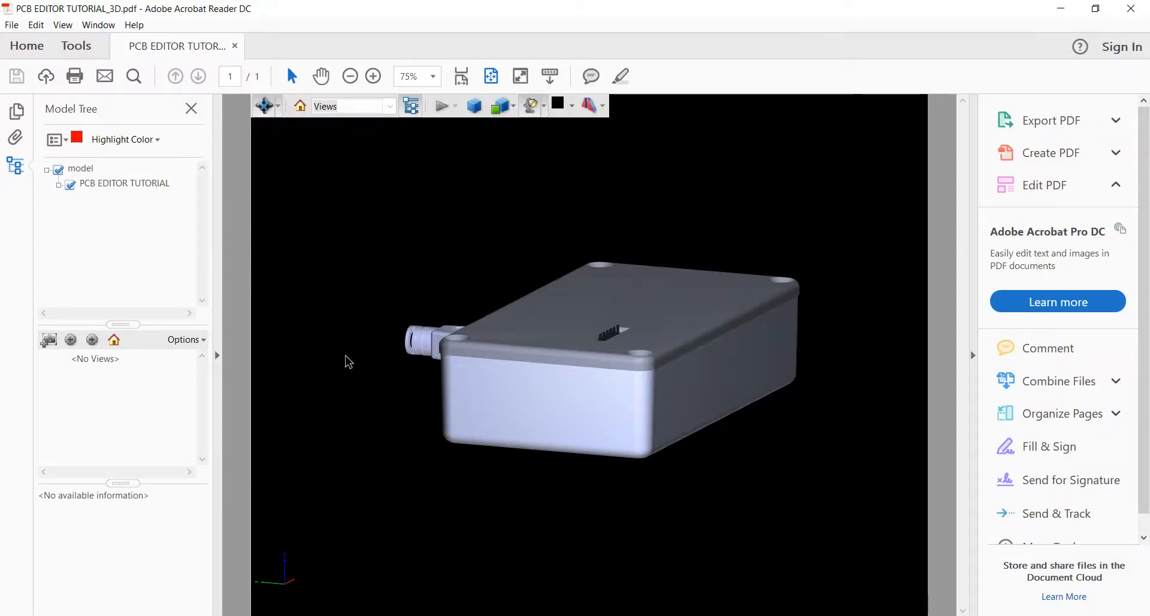
{"action": "left_click_drag", "start_coordinate": [409, 360], "coordinate": [430, 402]}
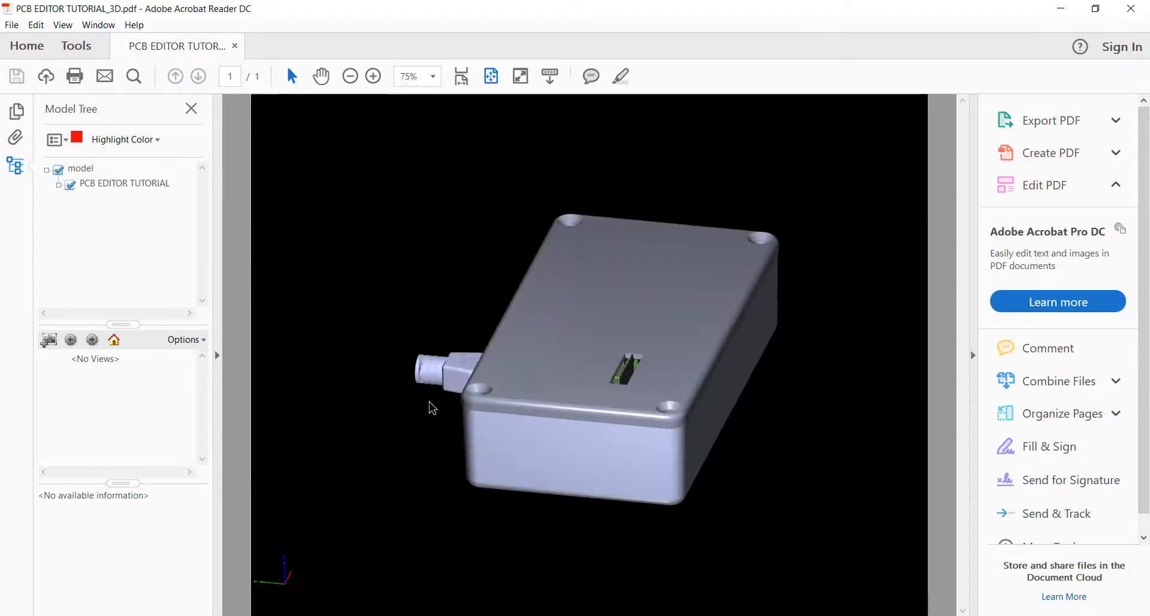